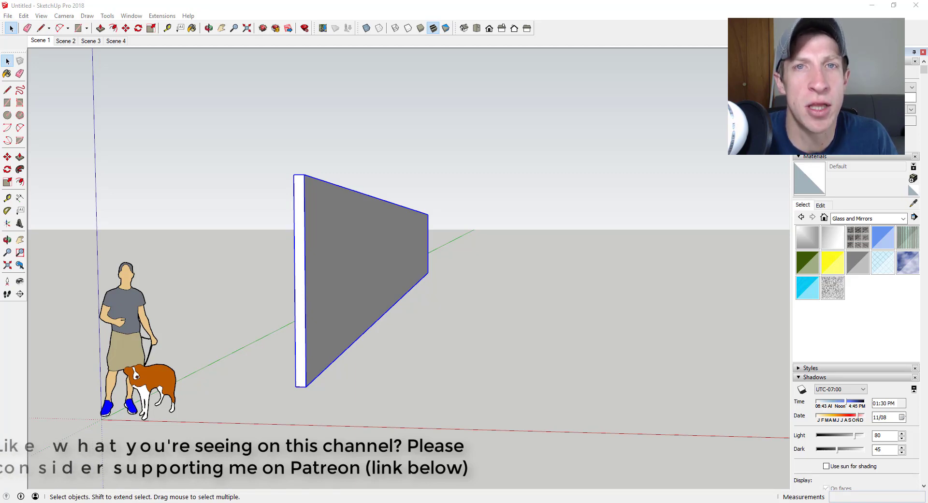
Step: Move the floating 1001bit tools toolbar aside and frame the plain gray wall in view
click(497, 382)
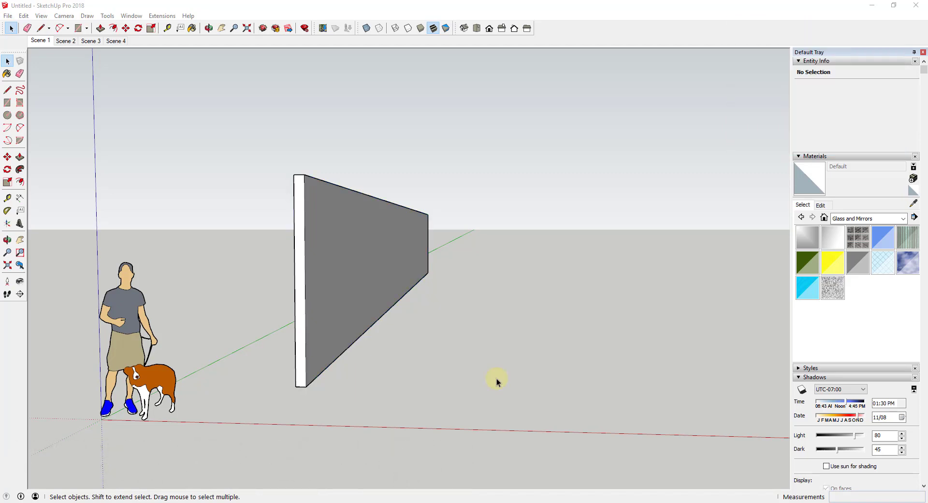
middle_drag(497, 382, 284, 182)
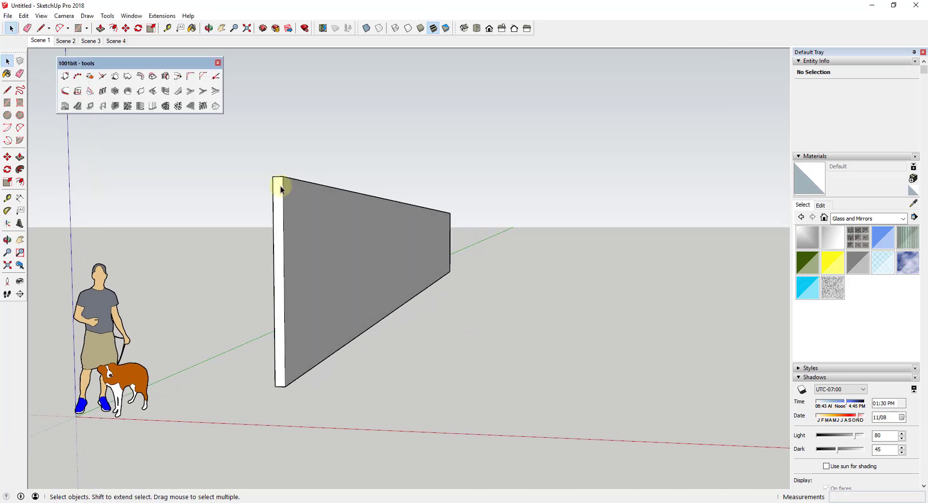
drag(89, 64, 76, 60)
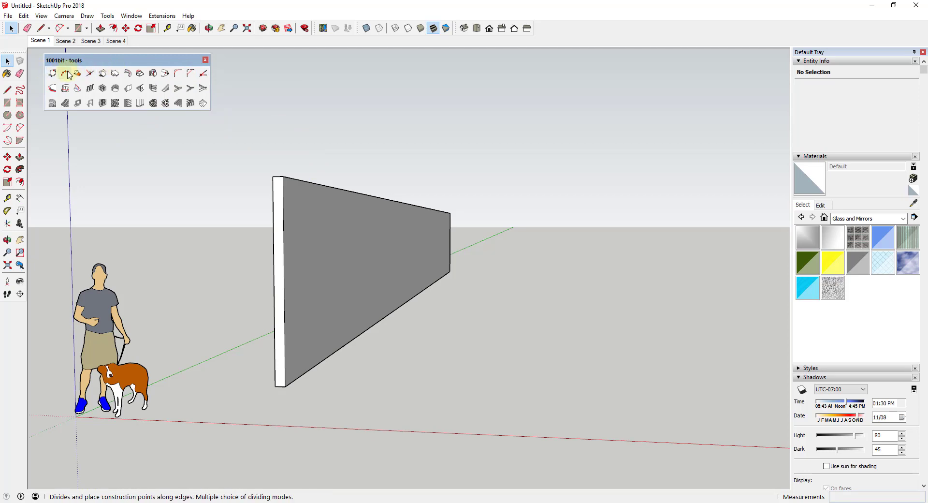
shift+middle_drag(266, 253, 375, 257)
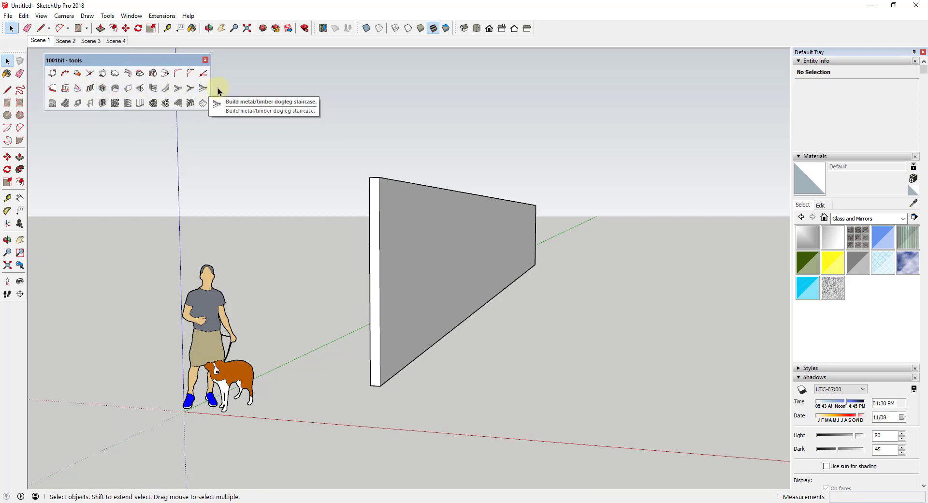
middle_drag(433, 200, 435, 207)
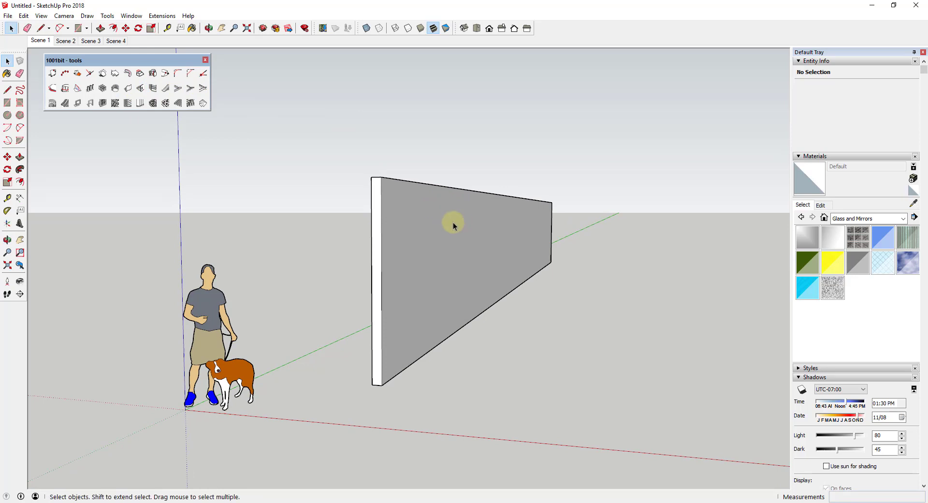
mouse_move(521, 240)
middle_down()
mouse_move(501, 256)
mouse_move(542, 268)
mouse_move(522, 253)
middle_up()
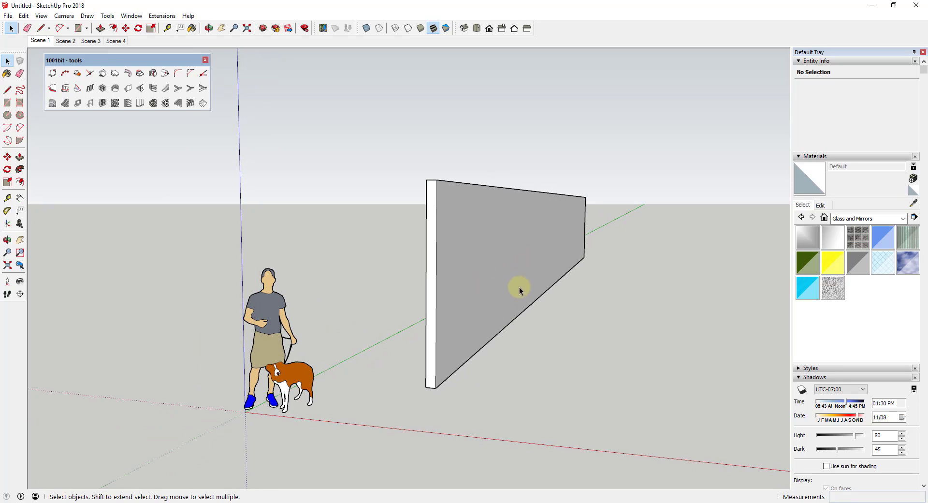
scroll(514, 295, down, 1)
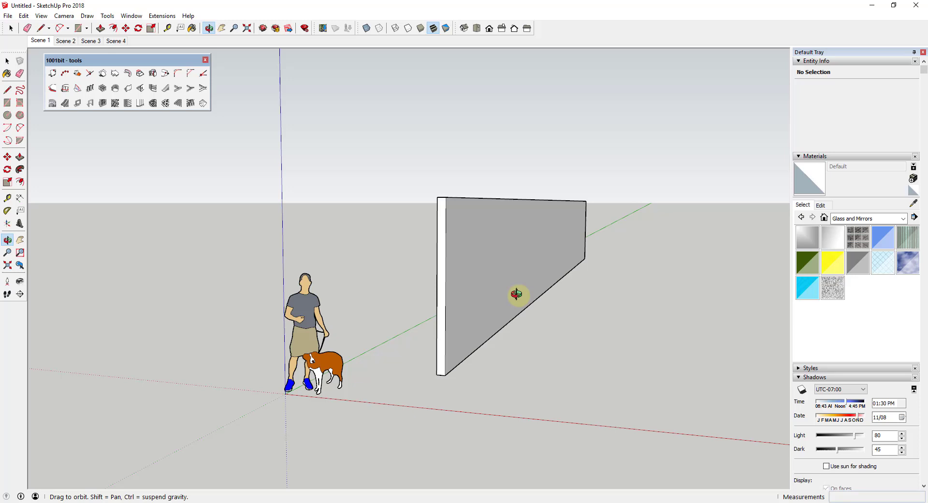
scroll(511, 300, up, 3)
middle_drag(527, 304, 450, 244)
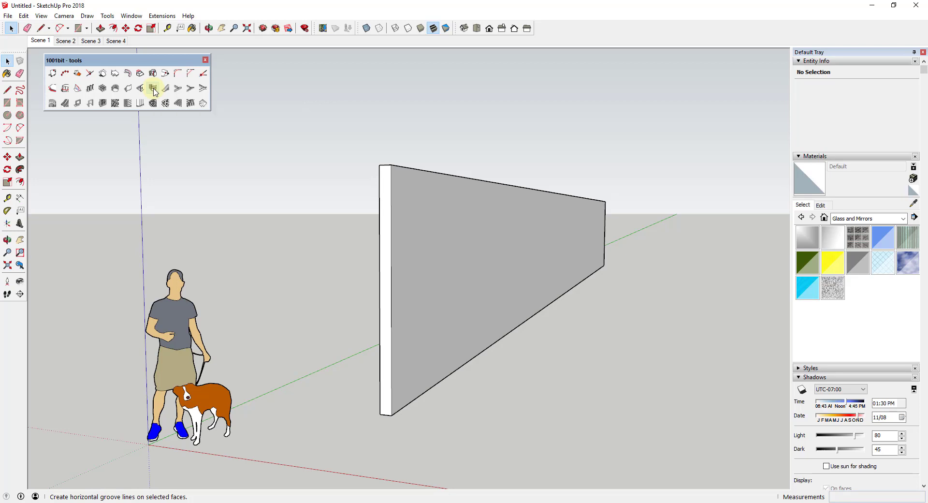
Step: Select the wall group and zoom in closer on it
click(474, 287)
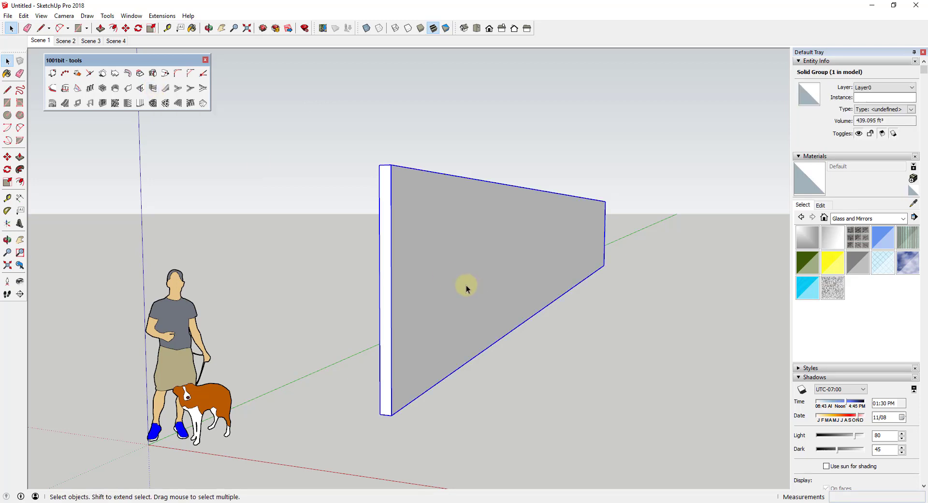
scroll(462, 295, up, 2)
scroll(547, 292, up, 2)
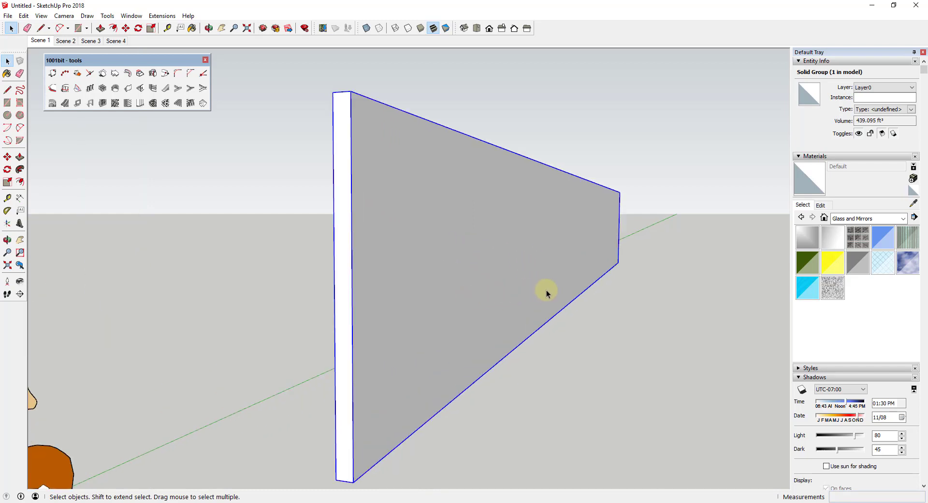
shift+middle_drag(546, 292, 480, 285)
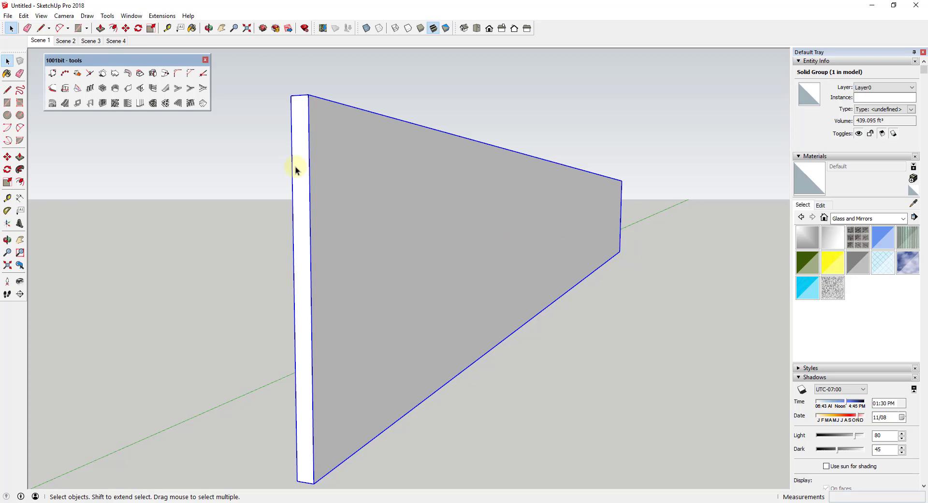
Step: Open the wall group and select its front face for the 1001bit Create Grooves tool
double_click(393, 358)
middle_drag(480, 342, 477, 278)
scroll(523, 281, down, 3)
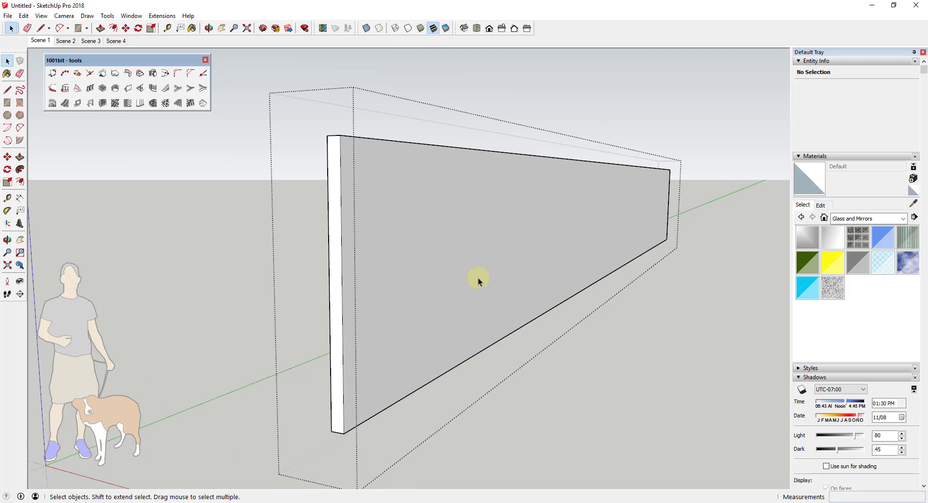
click(154, 89)
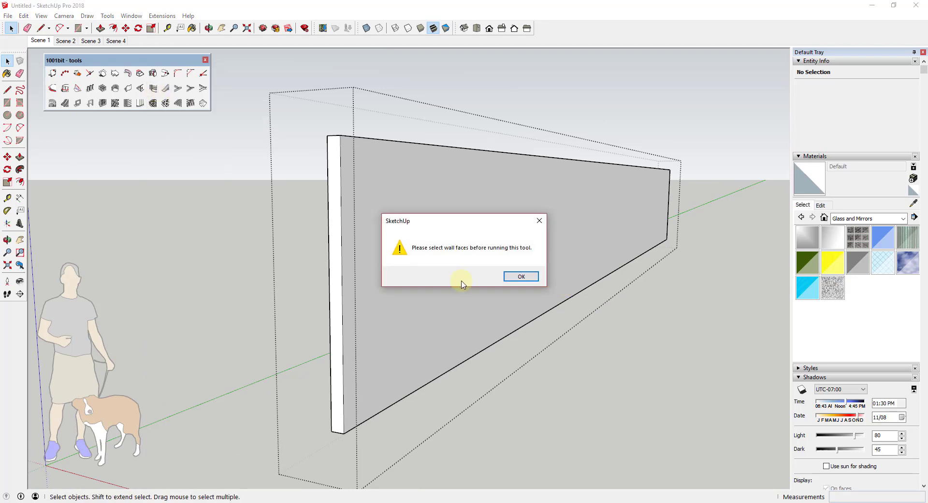
click(522, 279)
click(437, 246)
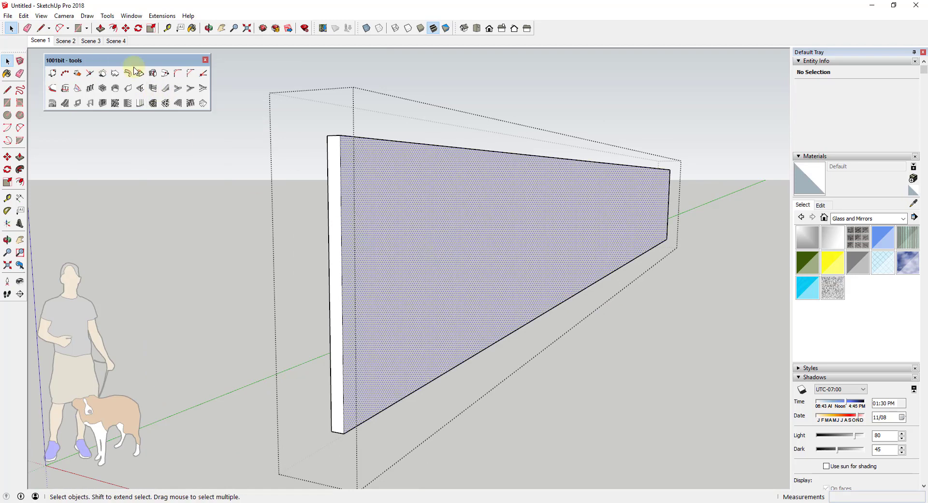
click(154, 89)
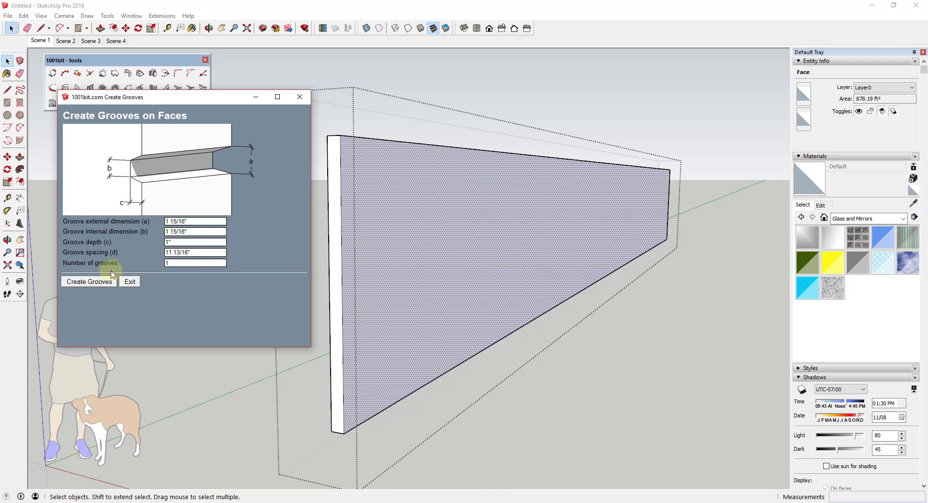
Step: Create 3 grooves spaced 11 13/16" apart, starting from the wall's bottom corner
click(179, 262)
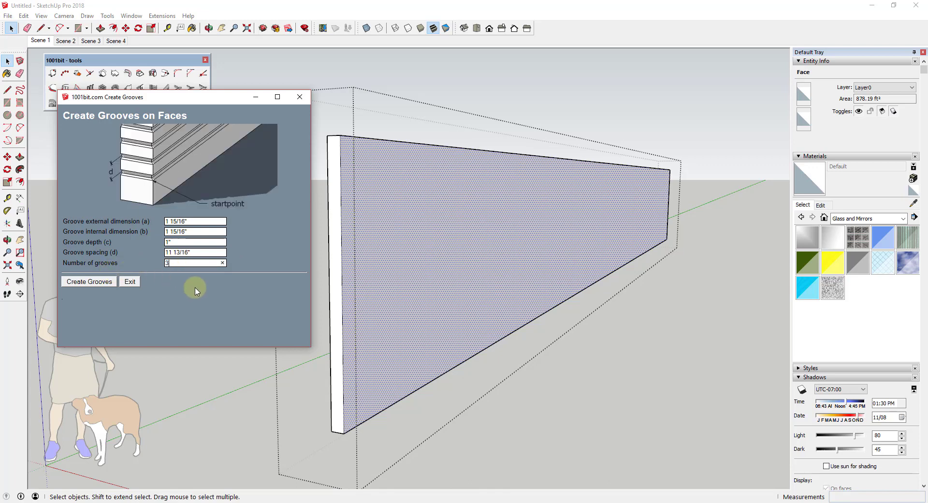
key(Tab)
click(196, 251)
click(85, 281)
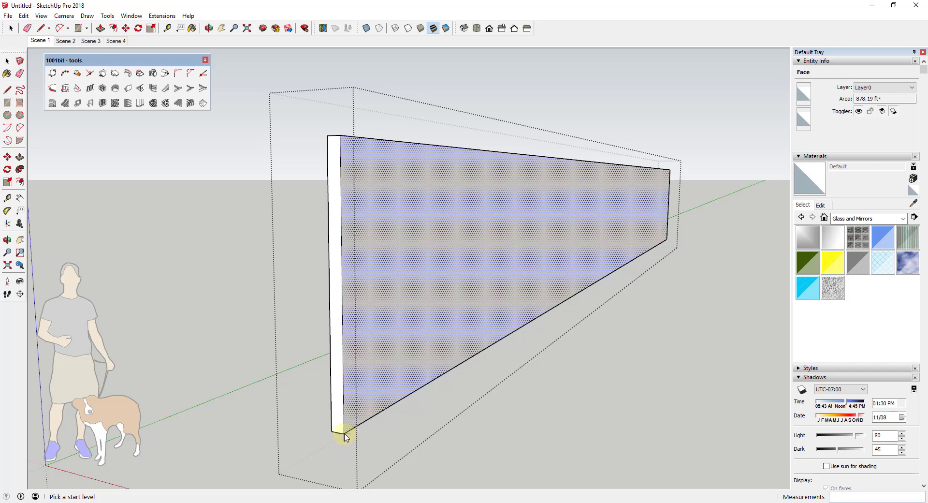
click(345, 436)
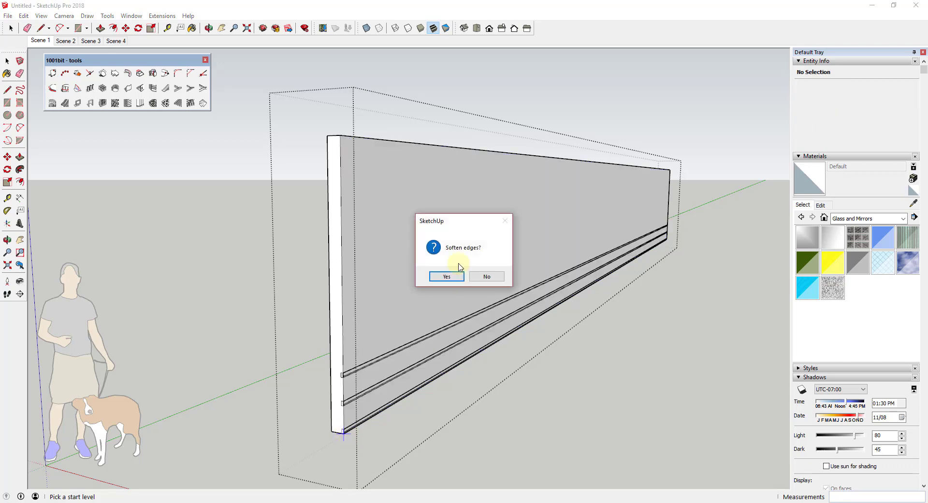
Step: Leave the groove edges unsoftened and orbit to inspect the three trial grooves
click(483, 276)
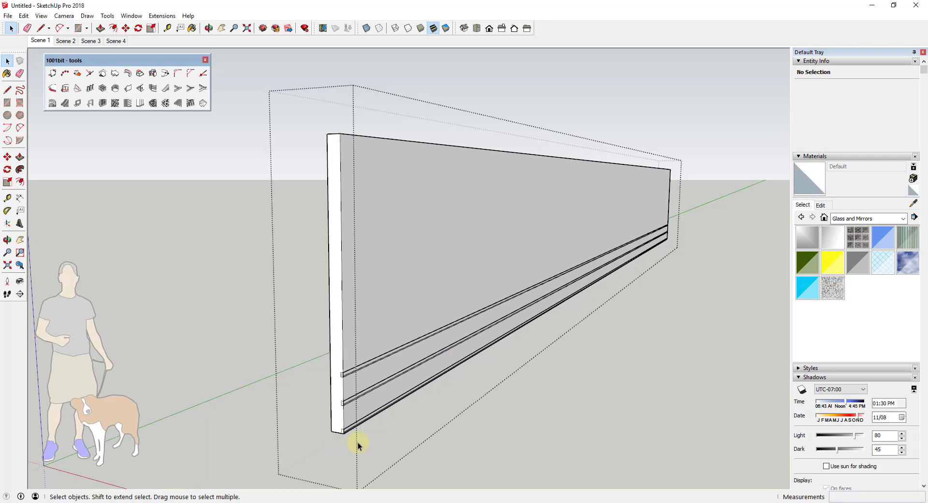
scroll(354, 396, up, 3)
middle_drag(354, 396, 365, 432)
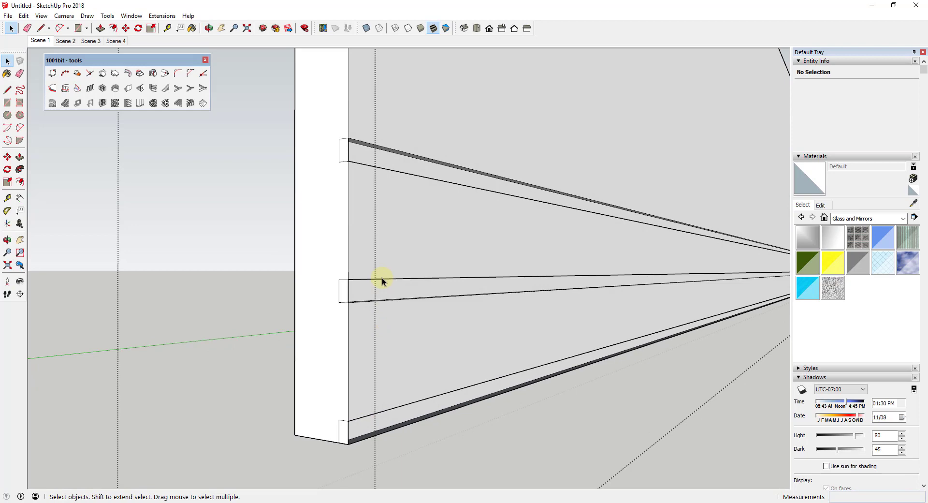
scroll(386, 152, down, 3)
middle_drag(408, 187, 445, 226)
scroll(446, 226, down, 5)
middle_drag(429, 191, 430, 209)
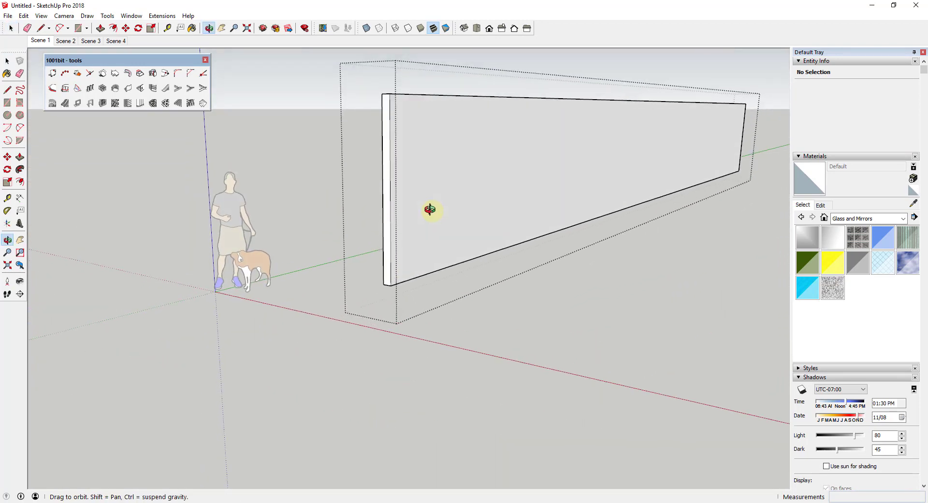
Step: Measure up from the wall's bottom edge with the Tape Measure
click(166, 28)
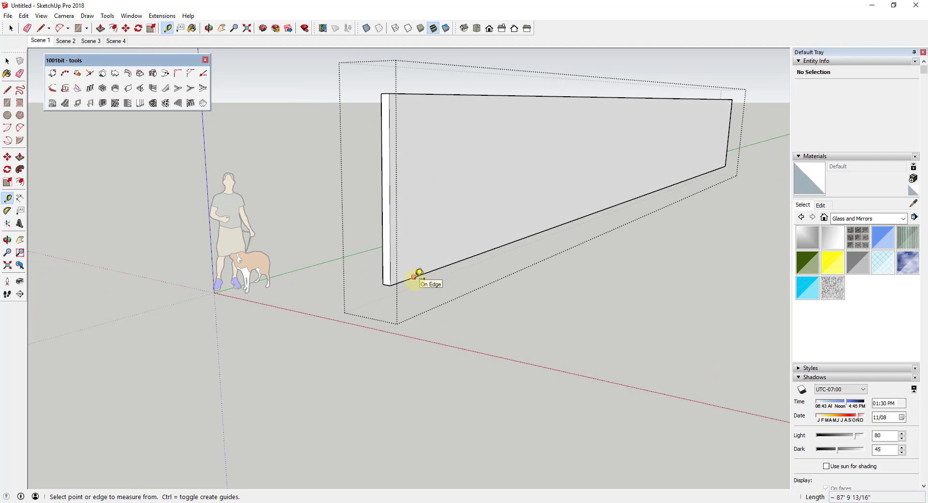
click(414, 276)
key(space)
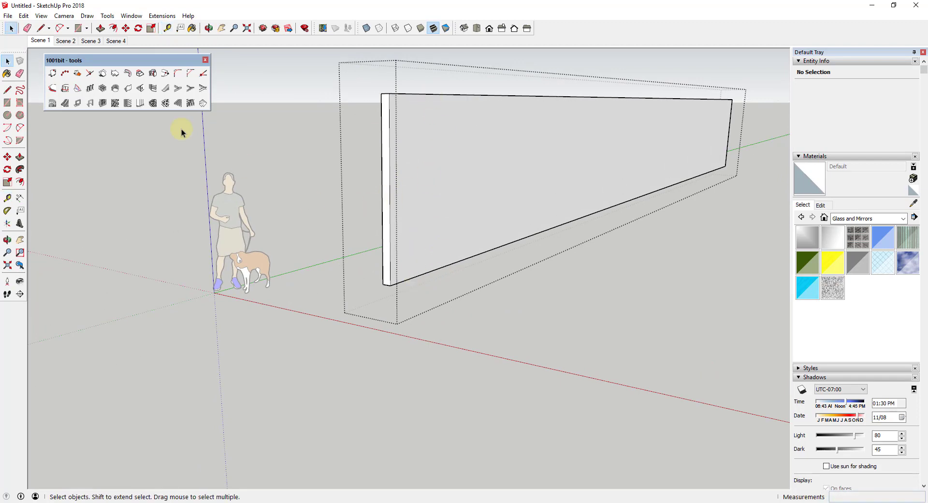
Step: Recut the face with 10 grooves spaced 12 apart from the lower corner, edges unsoftened
click(439, 178)
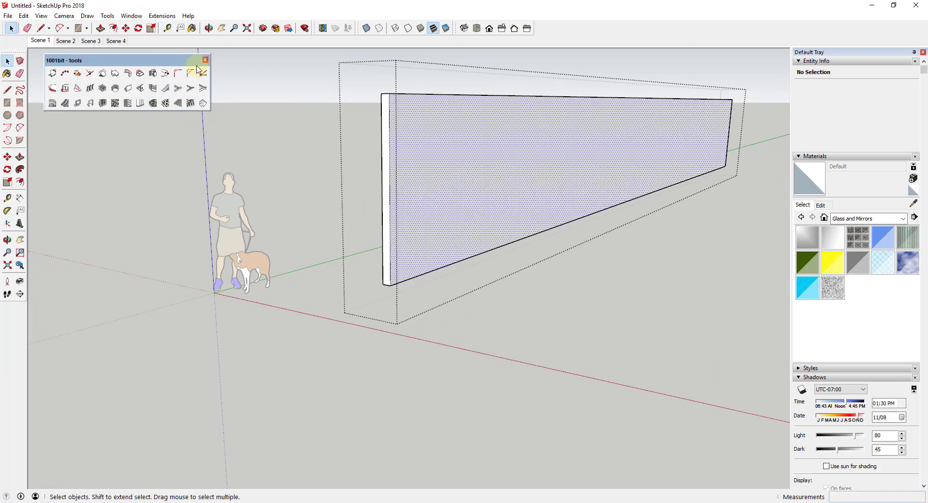
click(153, 88)
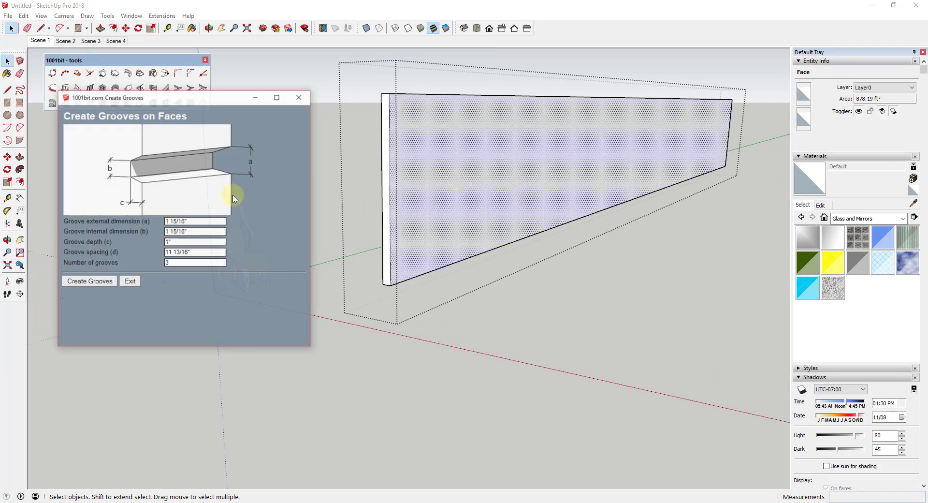
click(193, 262)
text(10)
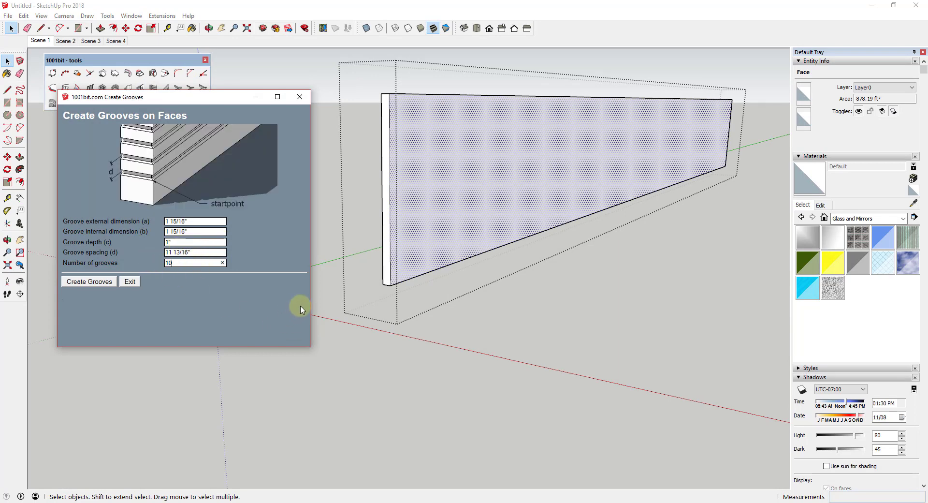
click(196, 252)
text(12)
click(101, 285)
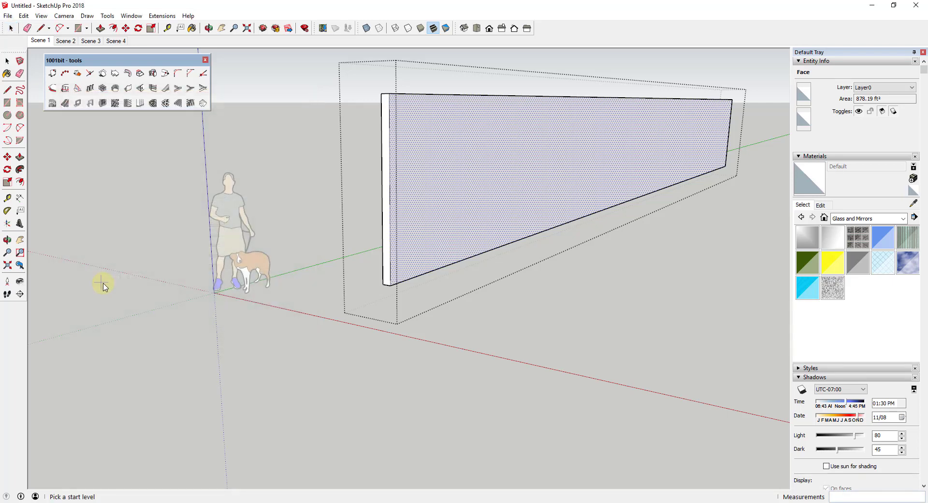
click(390, 287)
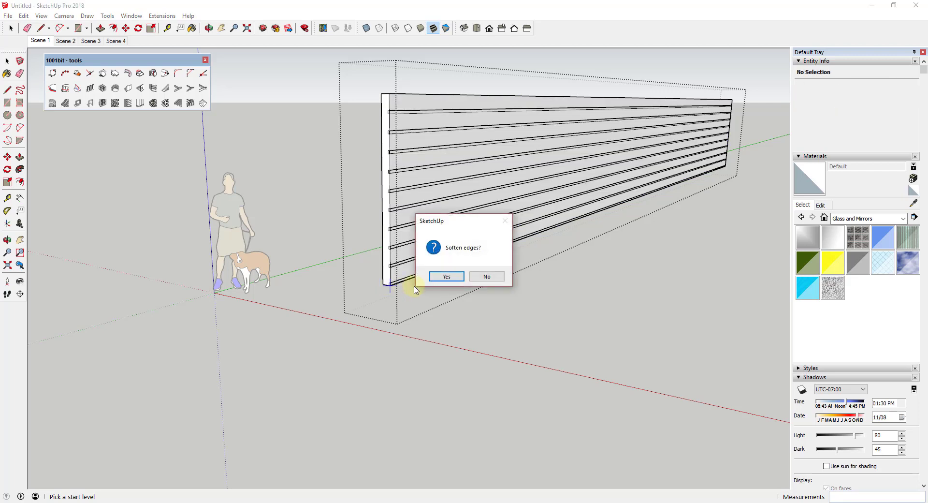
click(482, 276)
Step: Orbit and zoom around the wall to inspect the full set of grooves
scroll(399, 161, up, 5)
mouse_move(398, 161)
middle_down()
mouse_move(449, 161)
mouse_move(376, 174)
mouse_move(462, 179)
mouse_move(352, 159)
mouse_move(431, 209)
mouse_move(431, 277)
middle_up()
scroll(326, 173, down, 3)
scroll(356, 177, up, 5)
scroll(430, 277, up, 4)
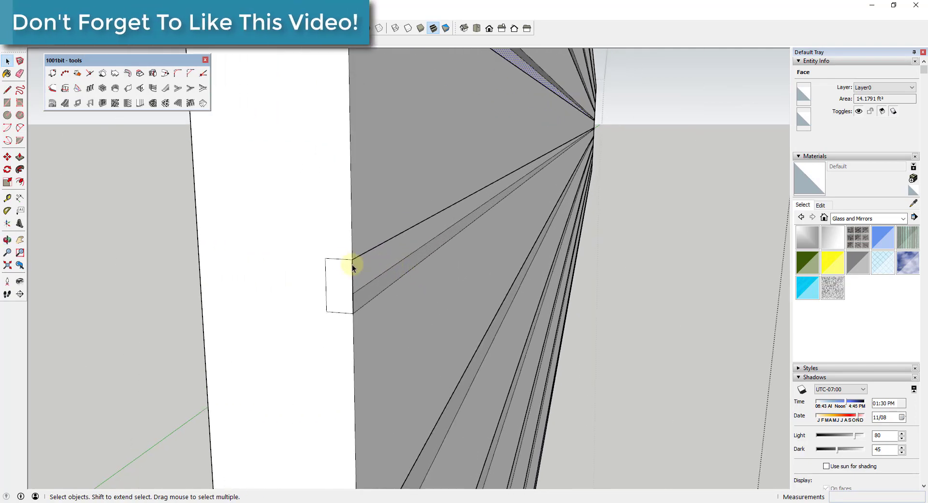
scroll(349, 277, down, 8)
middle_drag(414, 248, 562, 230)
scroll(614, 205, up, 5)
scroll(614, 204, down, 5)
Step: Undo the grooves and select the wall's plain front face
key(ctrl+z)
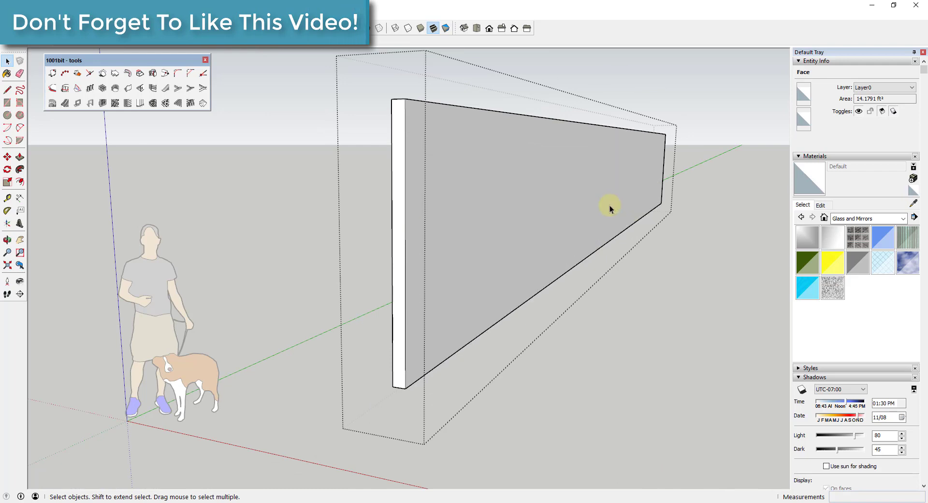
click(522, 208)
middle_drag(540, 207, 636, 189)
Step: Crossing-select the wall and cut ten 1"-deep grooves 1' apart from its bottom, edges unsoftened
drag(636, 188, 271, 202)
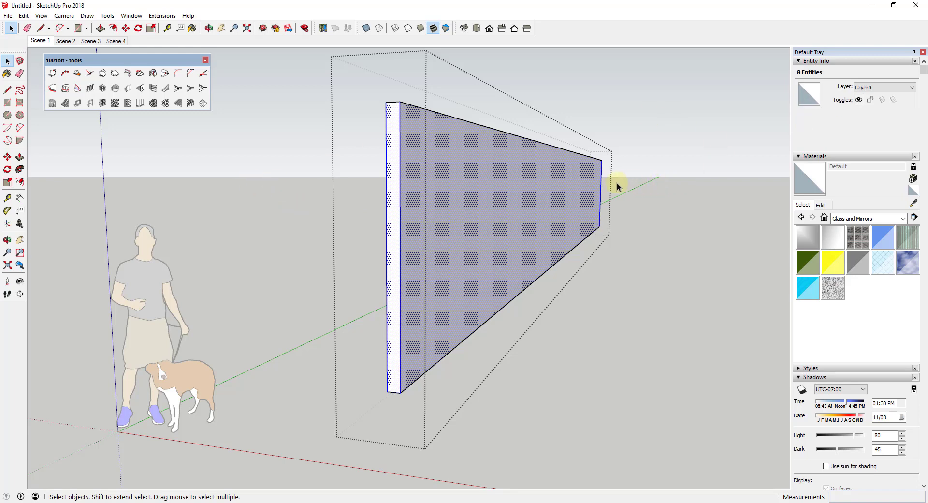
middle_drag(351, 226, 375, 213)
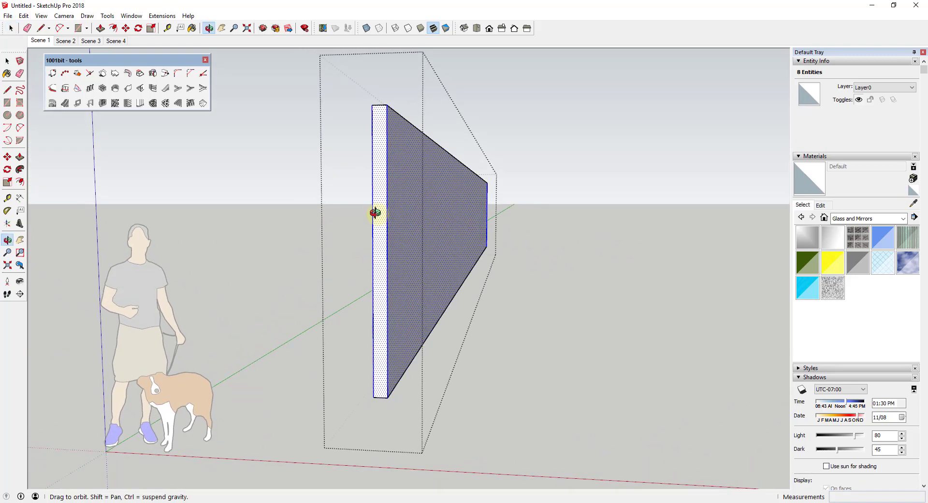
click(153, 88)
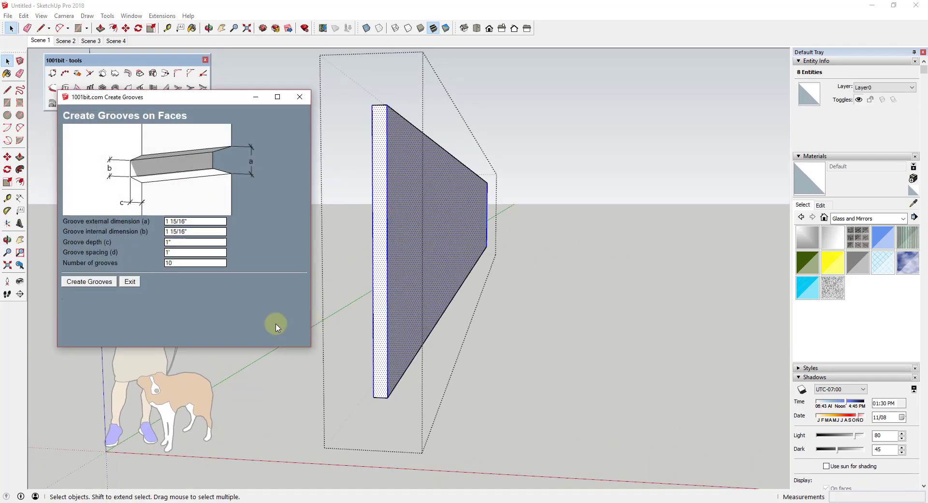
click(91, 281)
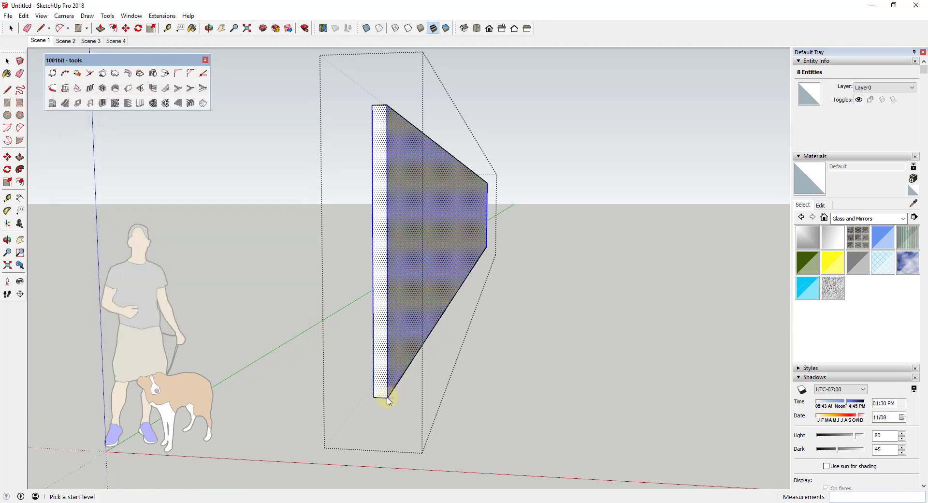
click(386, 397)
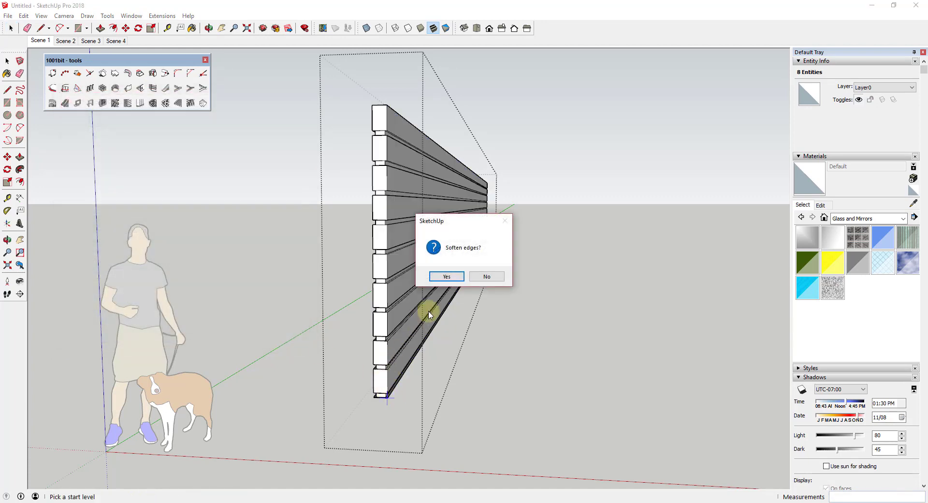
click(487, 276)
middle_drag(348, 211, 528, 254)
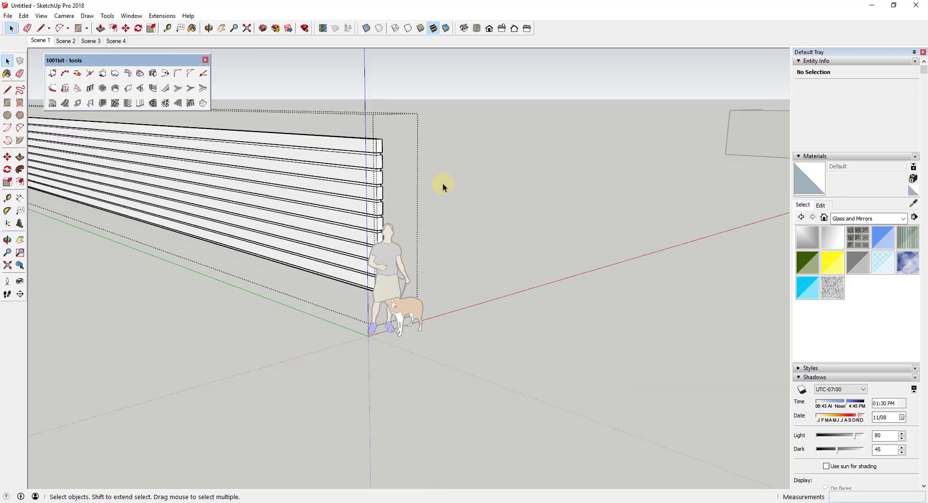
middle_drag(443, 184, 575, 261)
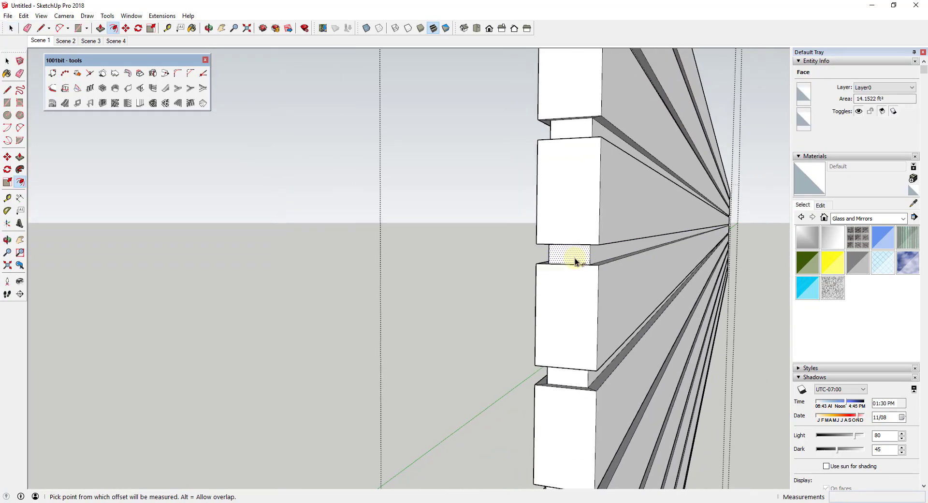
scroll(575, 261, down, 10)
middle_drag(632, 251, 632, 286)
Step: Go to Scene 2, open the corner wall group and select all its faces
key(space)
scroll(390, 286, down, 3)
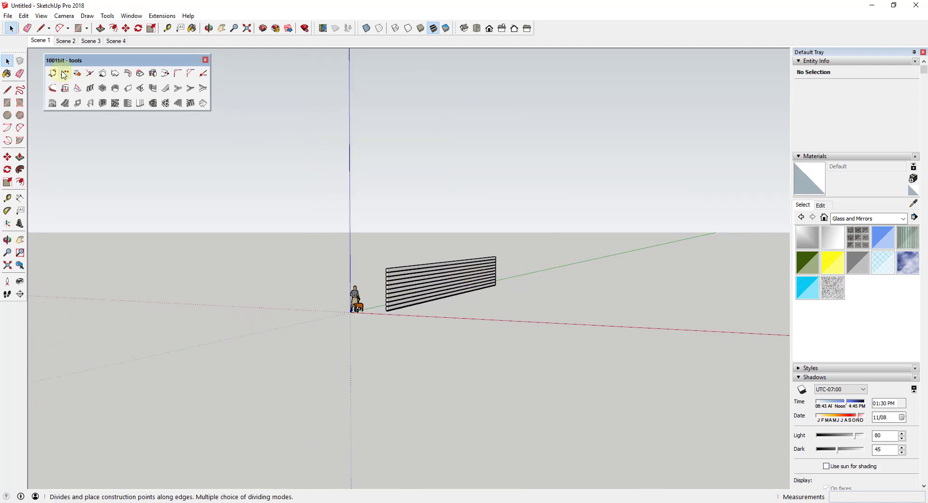
click(66, 41)
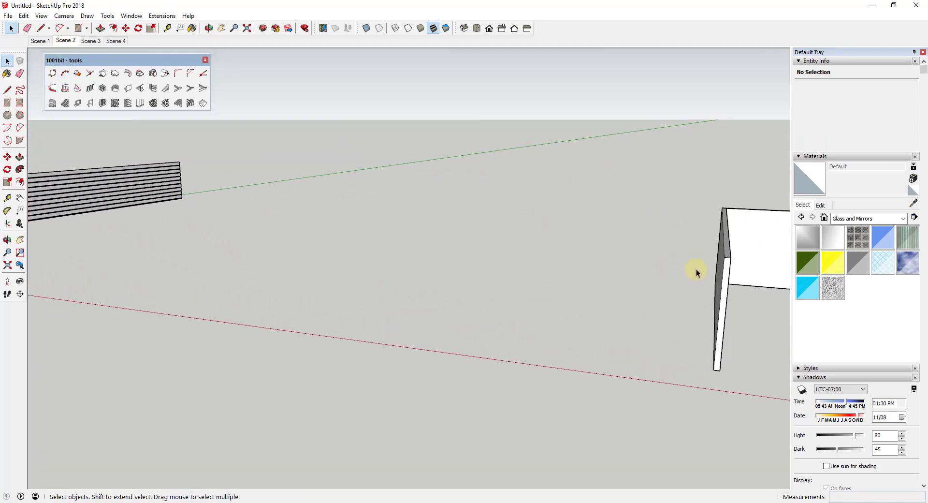
middle_drag(454, 248, 466, 221)
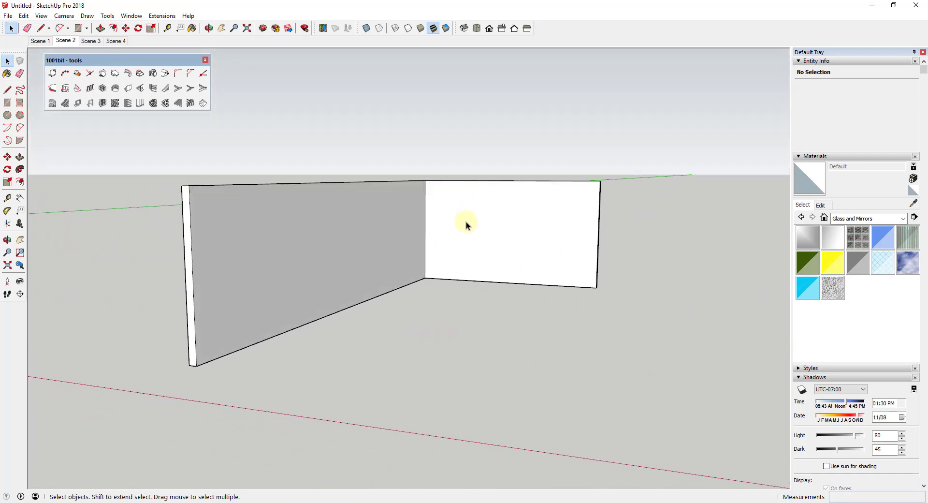
double_click(468, 227)
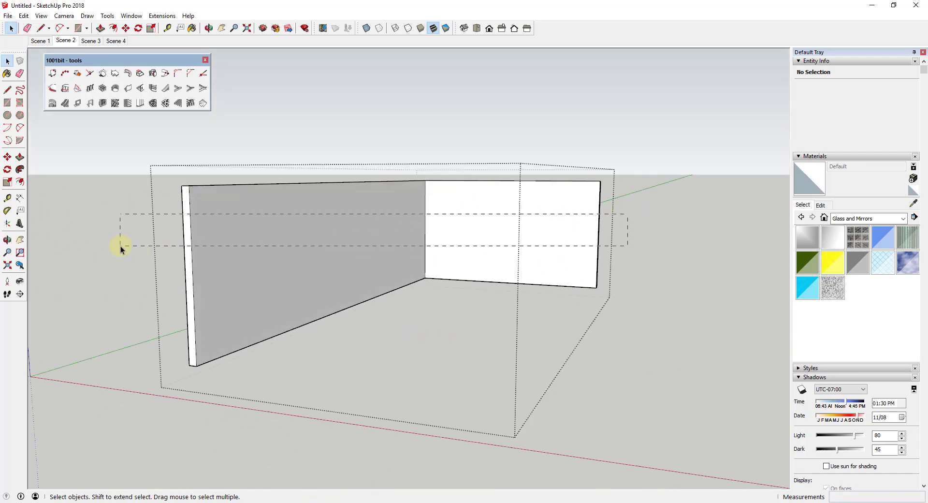
drag(120, 246, 121, 247)
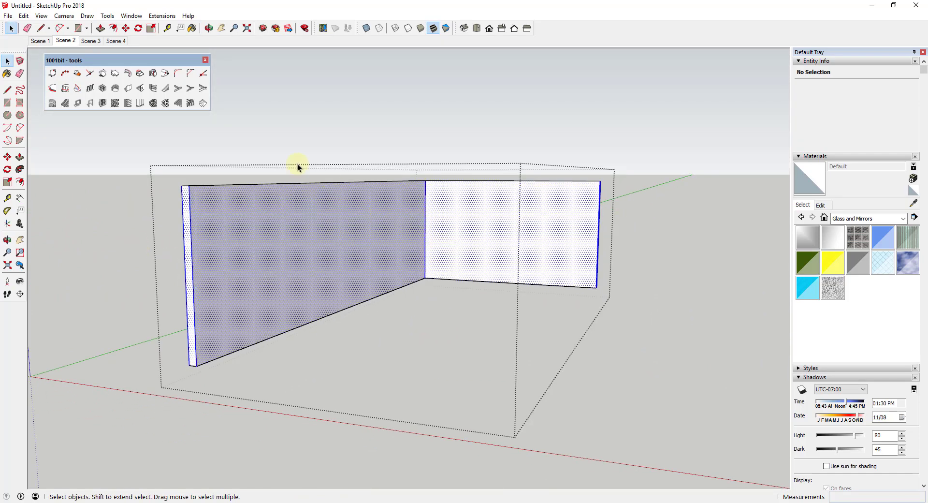
Step: Cut horizontal grooves around both corner walls with unsoftened edges, then orbit to check the corner
click(153, 89)
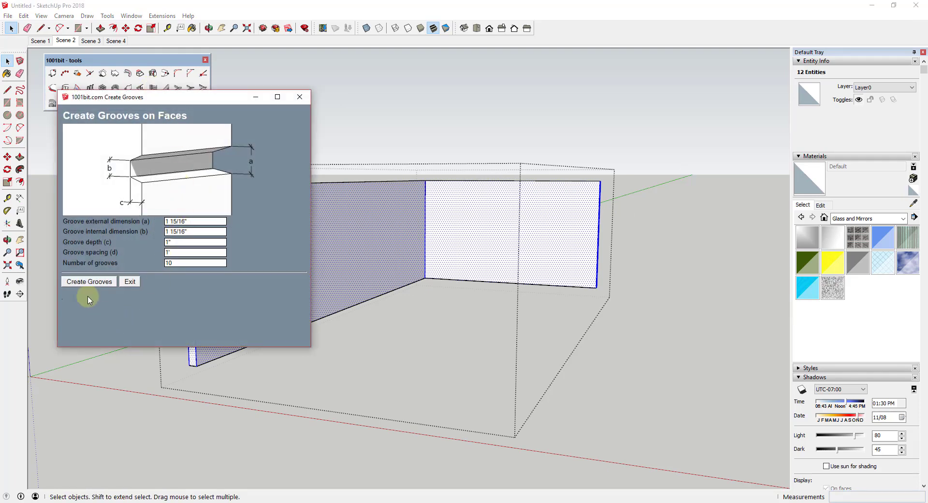
click(85, 282)
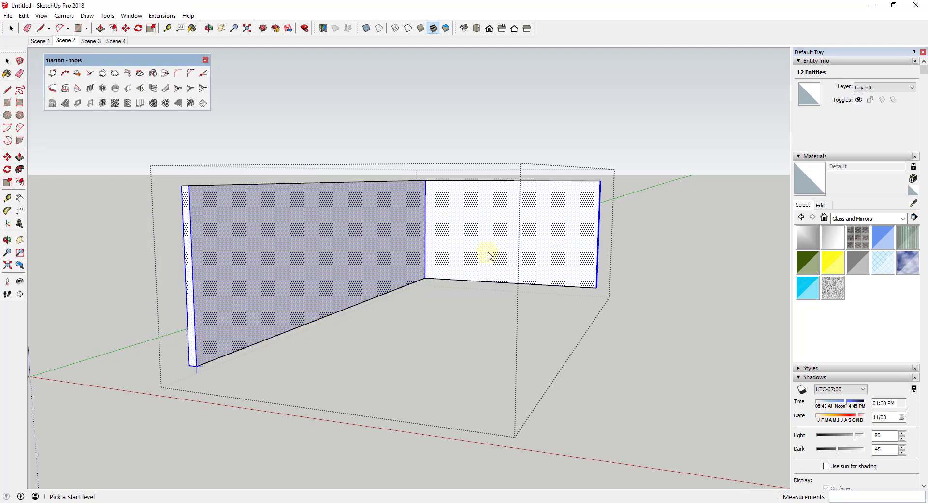
click(384, 260)
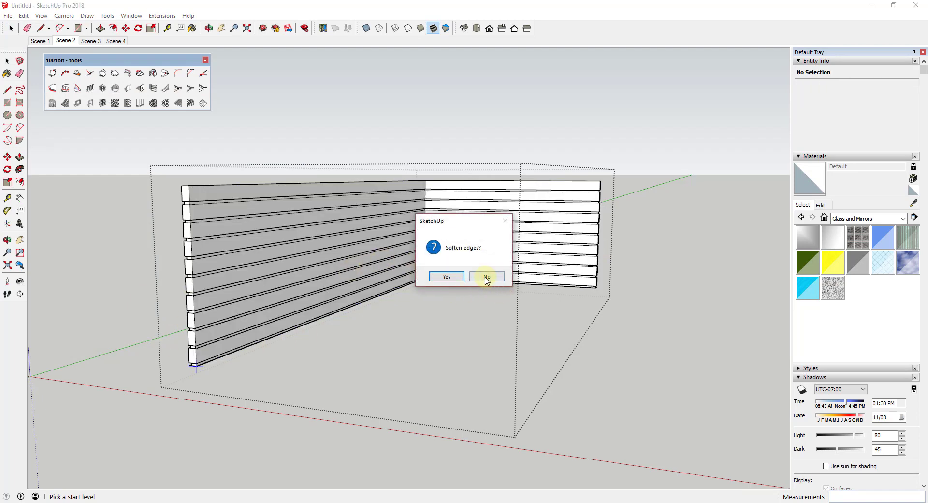
click(486, 277)
middle_drag(583, 257, 599, 284)
scroll(275, 283, up, 3)
scroll(560, 269, down, 5)
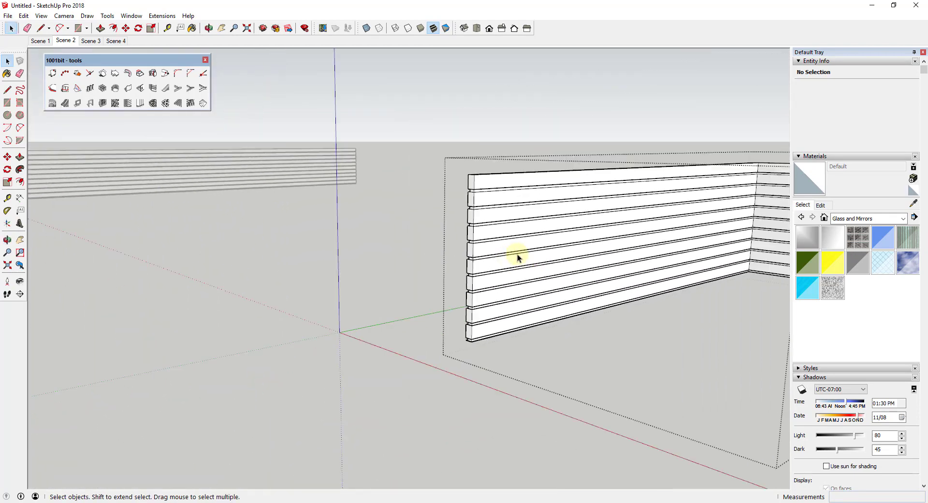
middle_drag(517, 256, 684, 256)
scroll(651, 225, up, 3)
scroll(558, 206, down, 4)
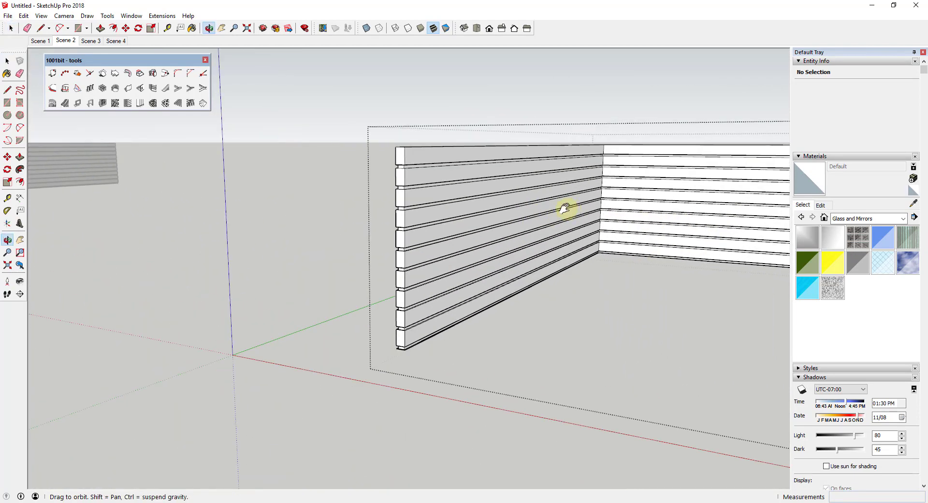
middle_drag(564, 209, 587, 241)
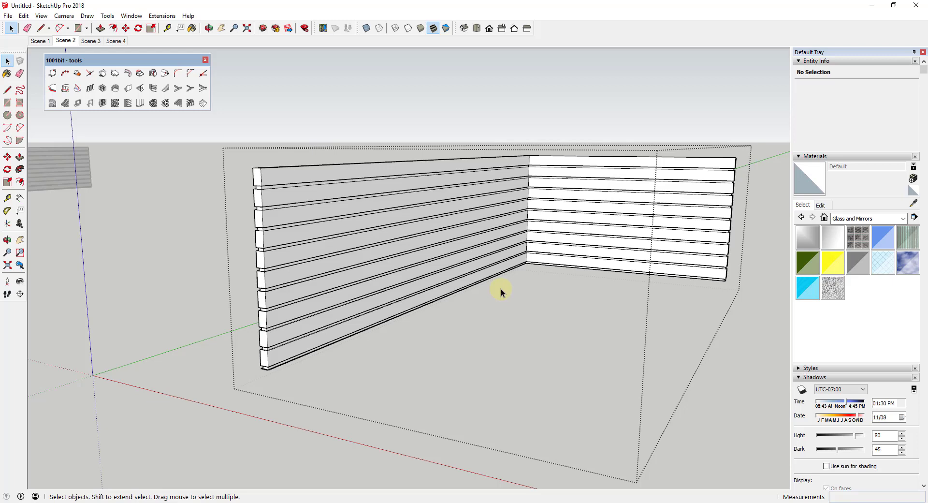
Step: Switch to Scene 3 and measure the height of the wall's lower panel
click(90, 42)
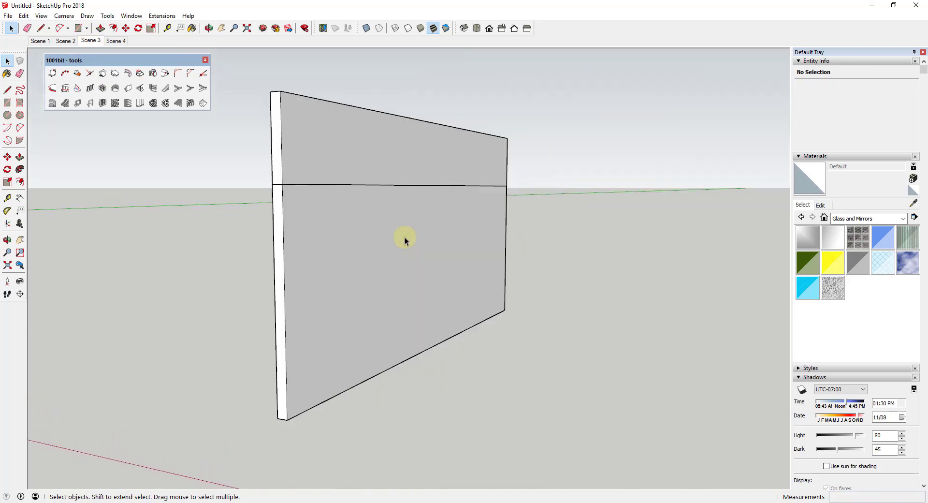
click(504, 244)
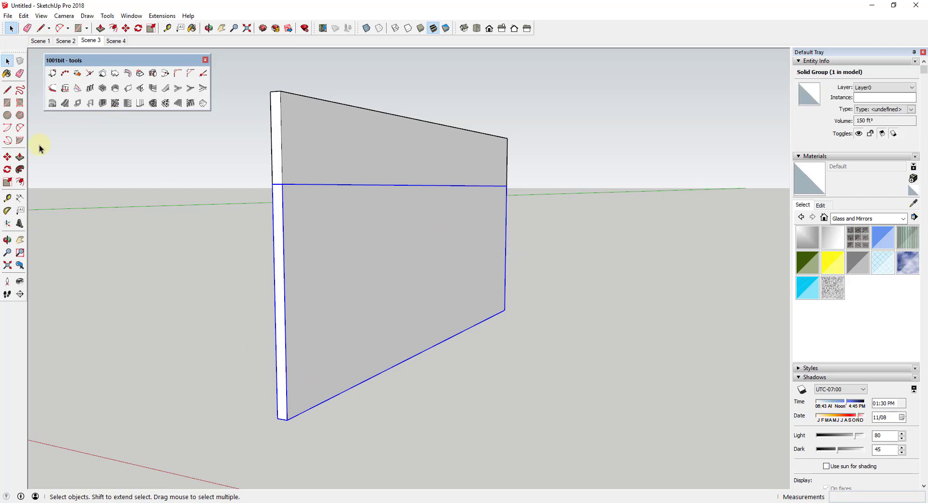
click(7, 198)
click(48, 444)
click(344, 390)
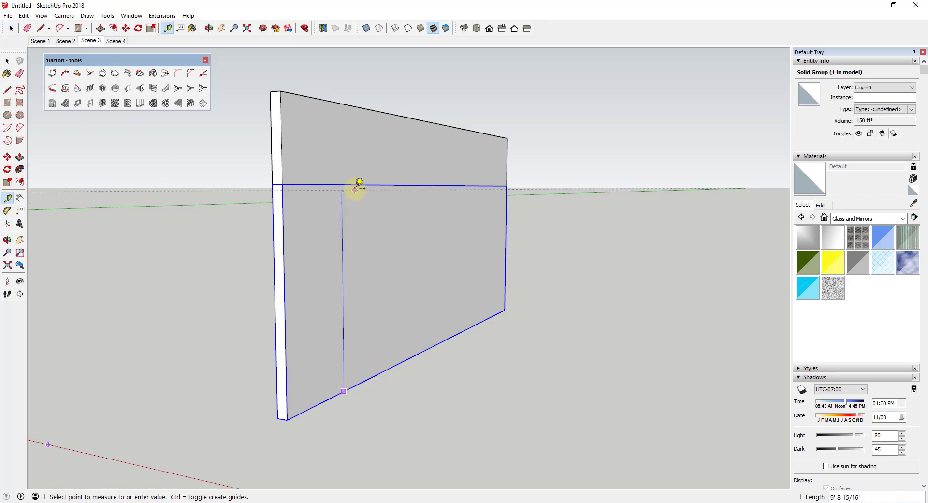
key(space)
Step: Select all of the lower panel group and groove it from its bottom, edges unsoftened
double_click(400, 248)
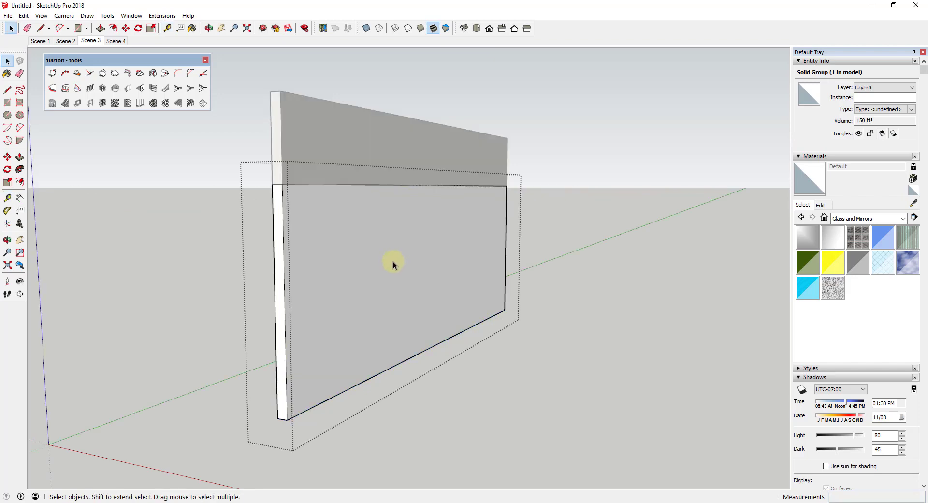
triple_click(287, 260)
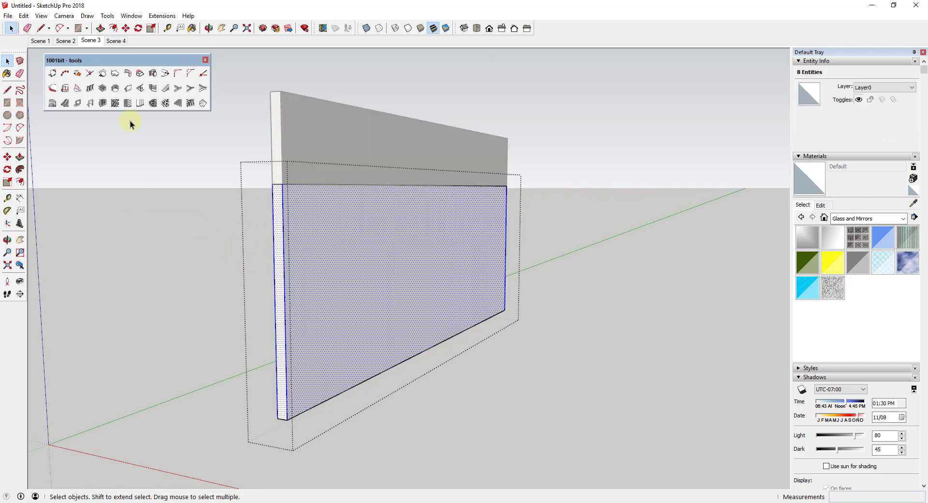
click(152, 89)
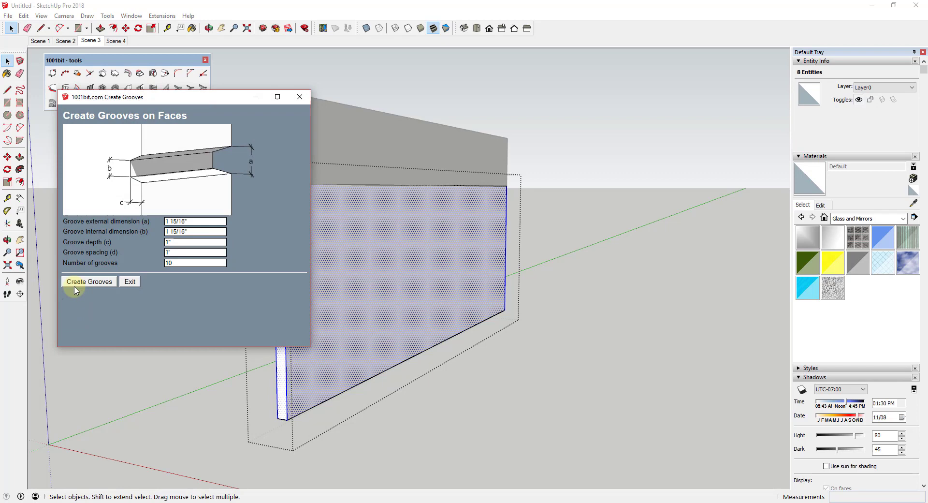
click(88, 283)
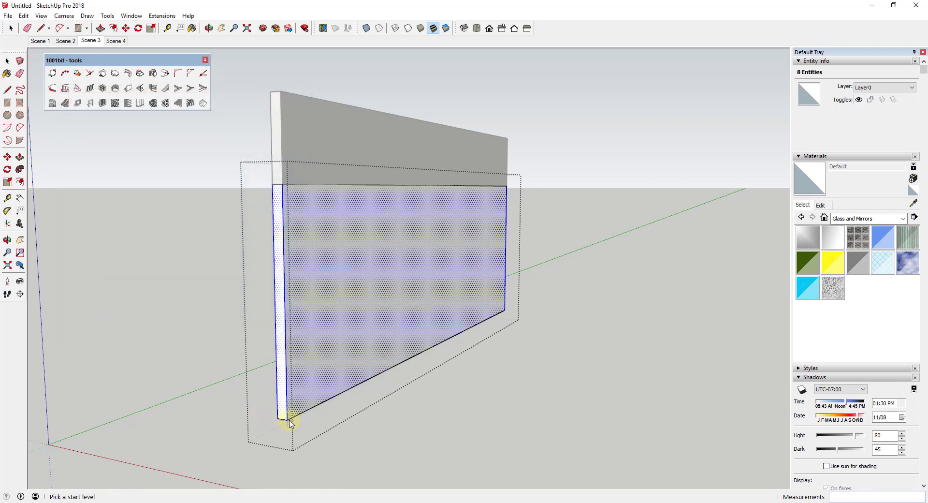
click(317, 256)
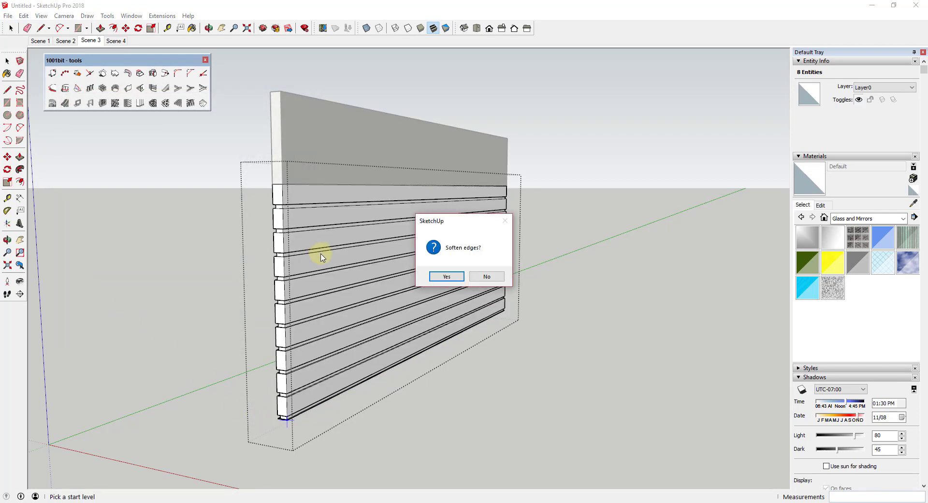
click(487, 276)
click(657, 248)
middle_drag(657, 249, 380, 155)
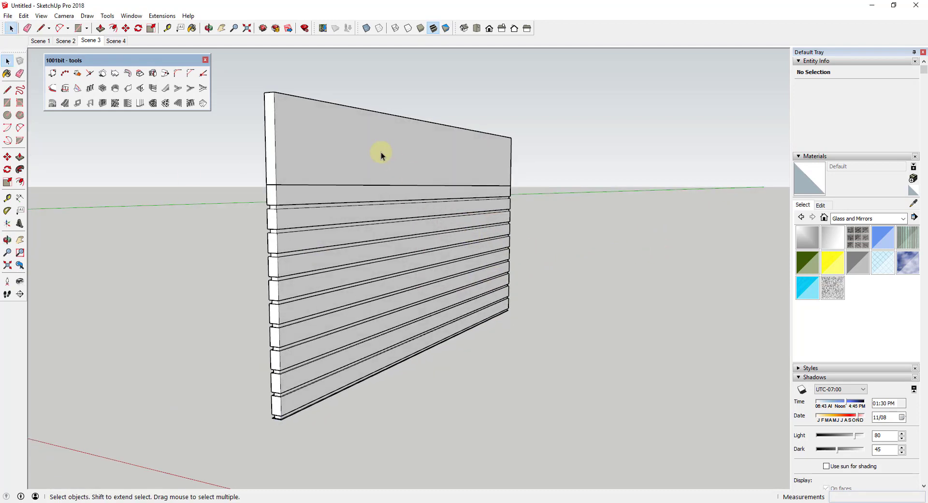
Step: Move the upper panel away from the wall along the green axis
click(381, 155)
middle_drag(513, 164, 560, 182)
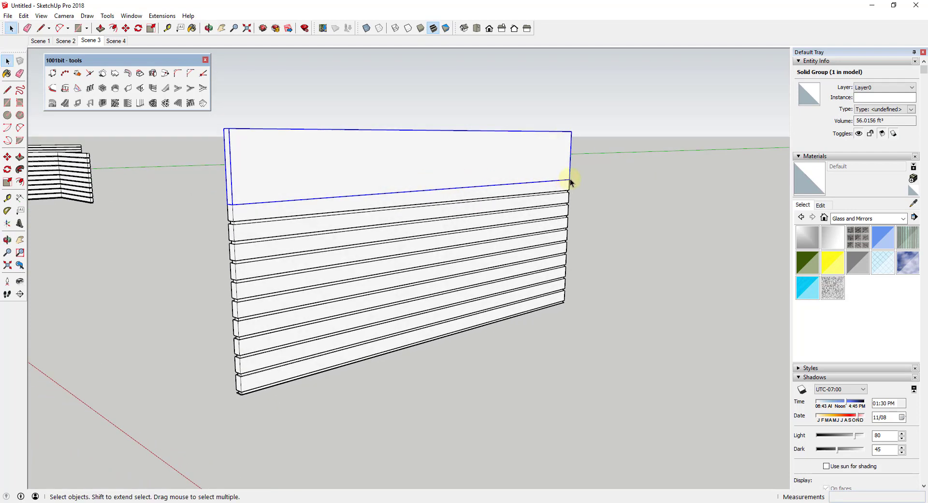
key(m)
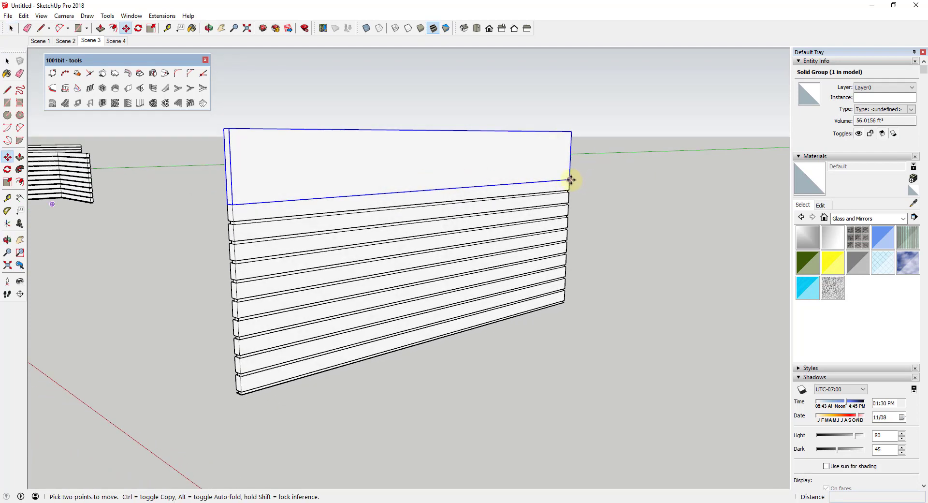
scroll(571, 180, down, 5)
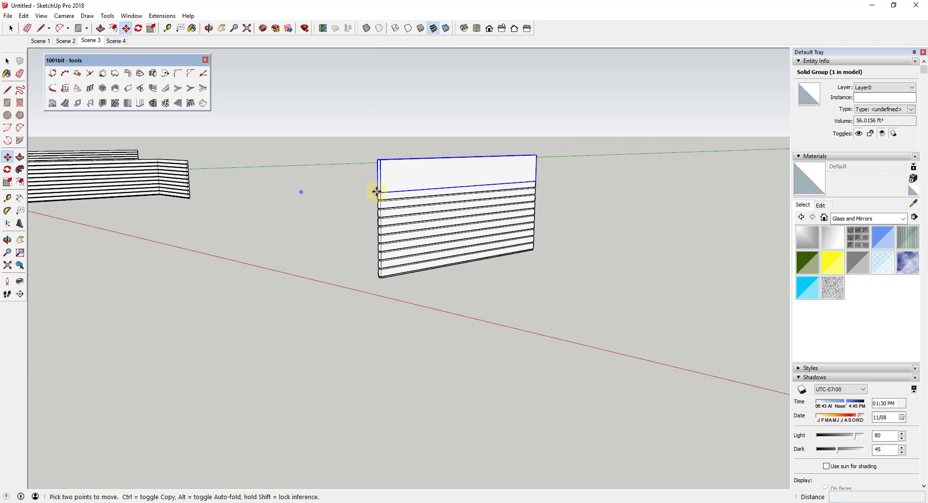
click(381, 192)
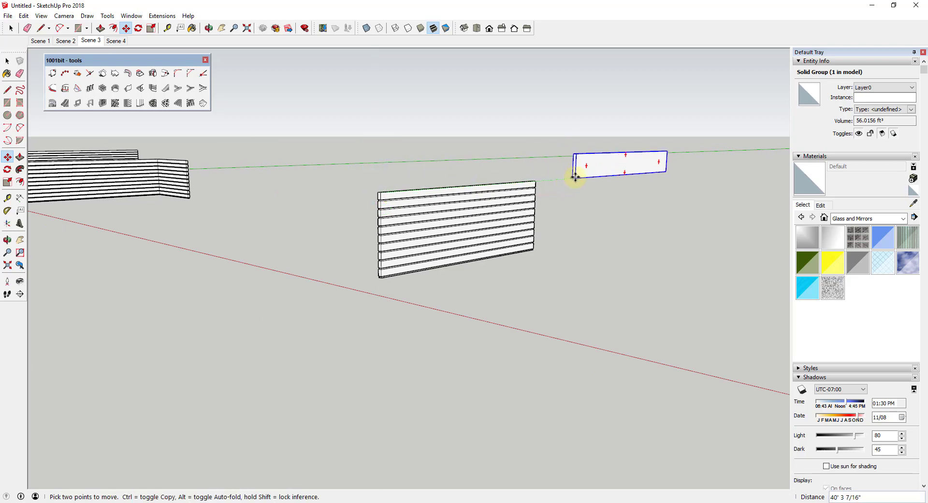
Step: Rotate the slab 90° to stand upright and open its group for editing
click(659, 162)
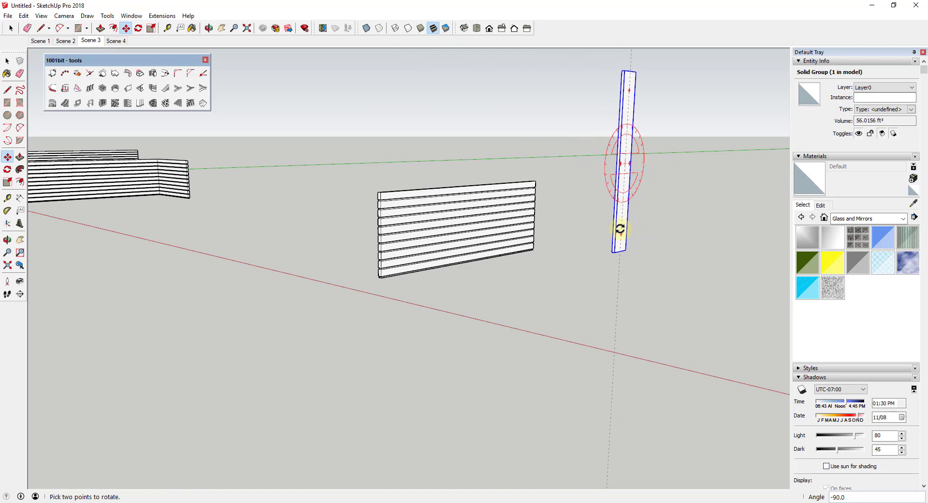
click(620, 229)
middle_drag(633, 230, 479, 311)
scroll(479, 245, up, 3)
key(space)
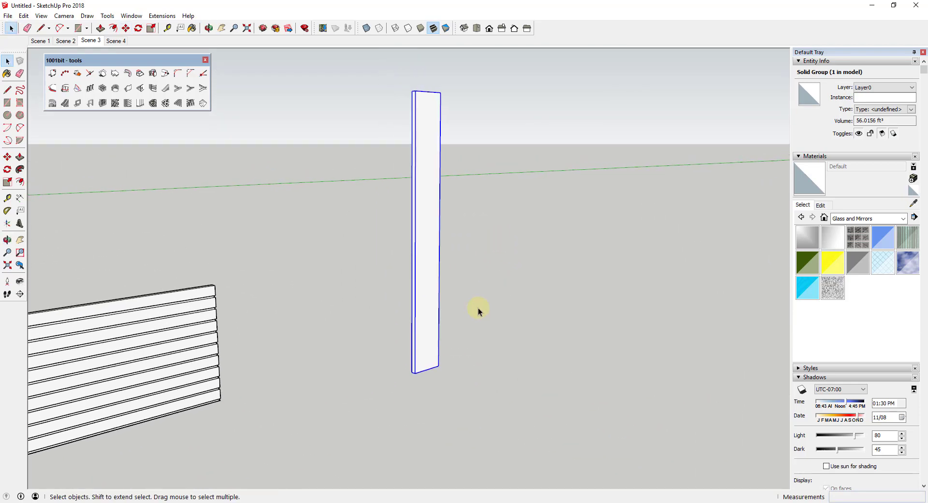
double_click(437, 137)
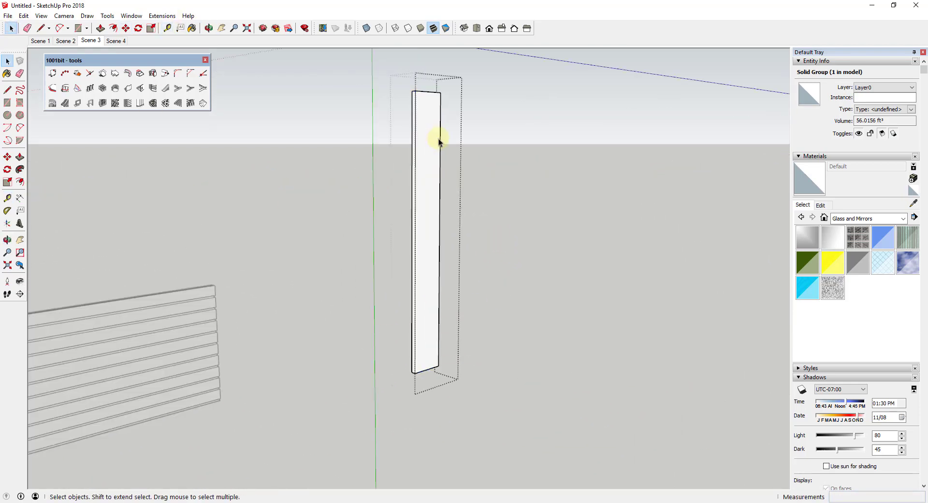
Step: Select the upright slab's front face and cut 30 unsoftened grooves across it, then exit the group
click(152, 91)
click(515, 280)
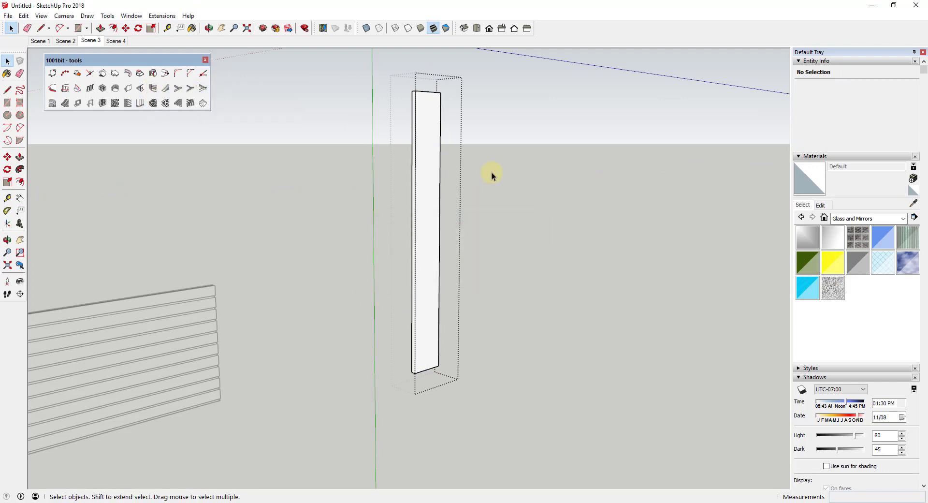
drag(491, 174, 350, 172)
click(151, 89)
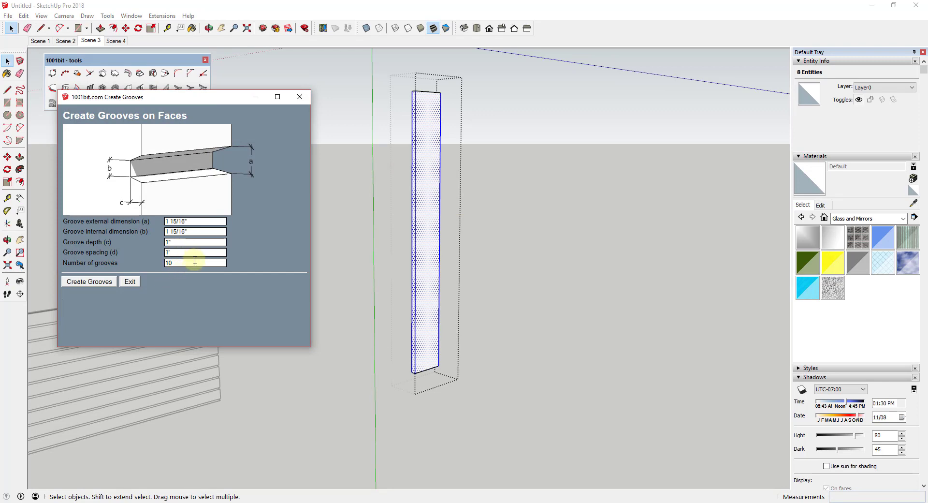
click(168, 263)
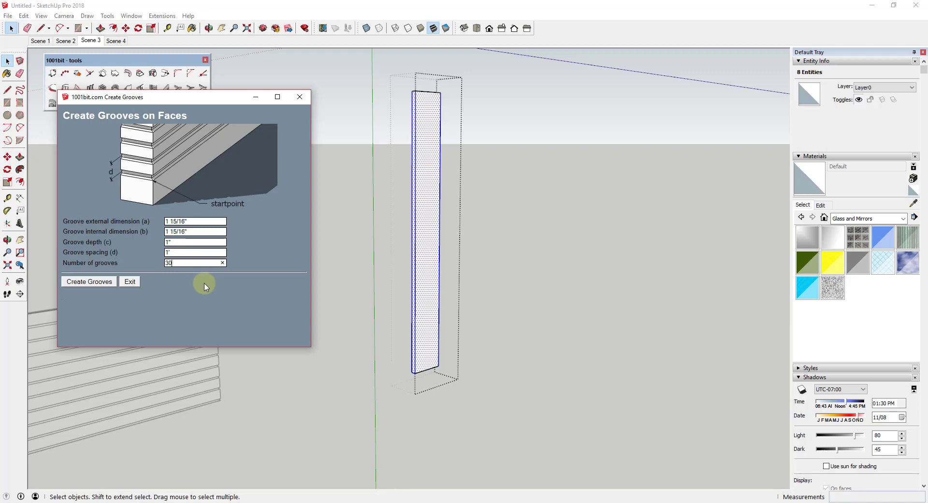
click(90, 281)
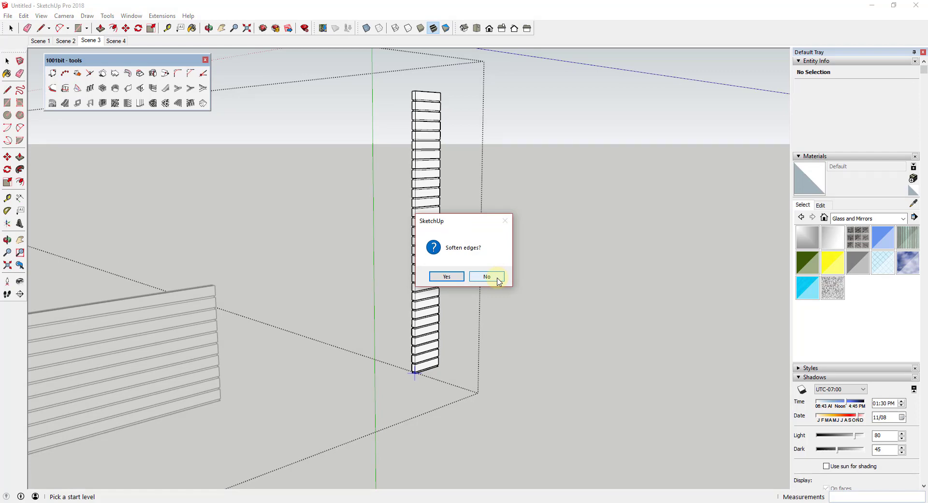
click(487, 278)
click(485, 291)
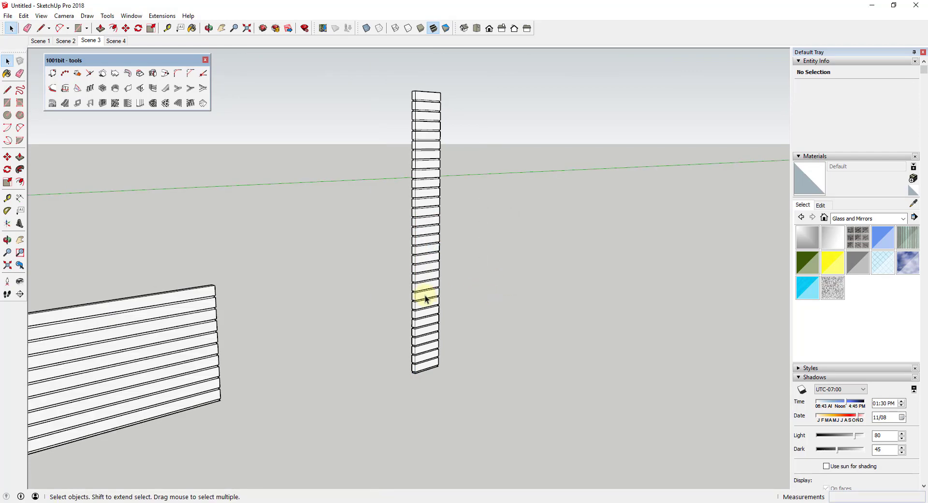
Step: Close the grooved slab group and orbit around to the slatted ramp
triple_click(424, 297)
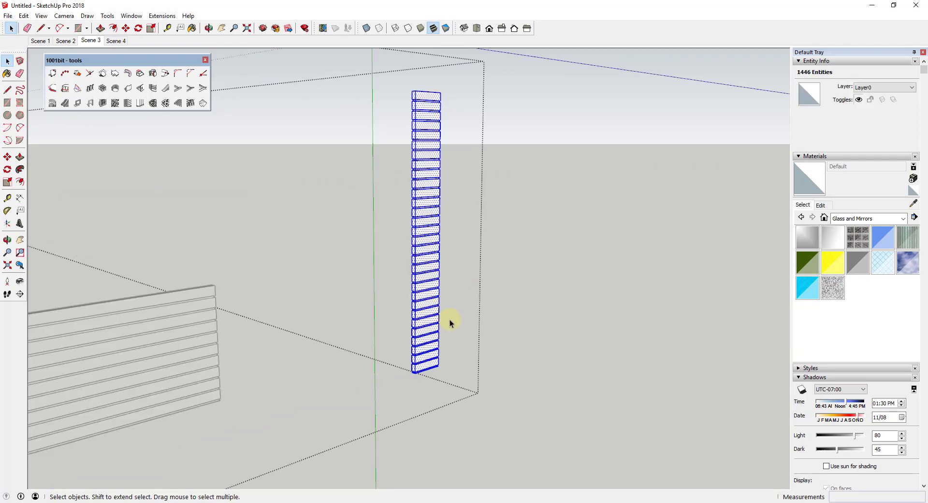
key(Escape)
middle_drag(416, 320, 338, 285)
scroll(400, 303, up, 3)
scroll(400, 303, down, 3)
scroll(338, 285, down, 5)
Step: Open the slatted ramp group and delete all of its geometry
double_click(341, 254)
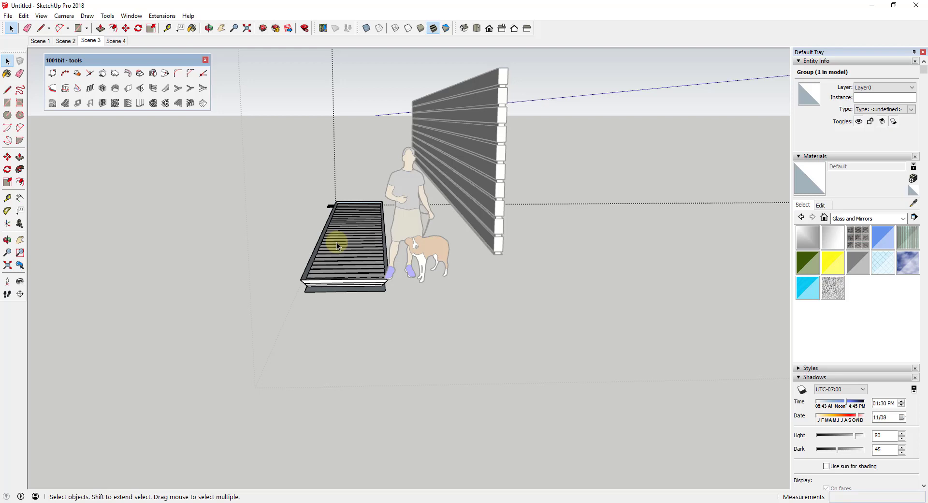
scroll(336, 242, down, 3)
middle_drag(378, 193, 286, 291)
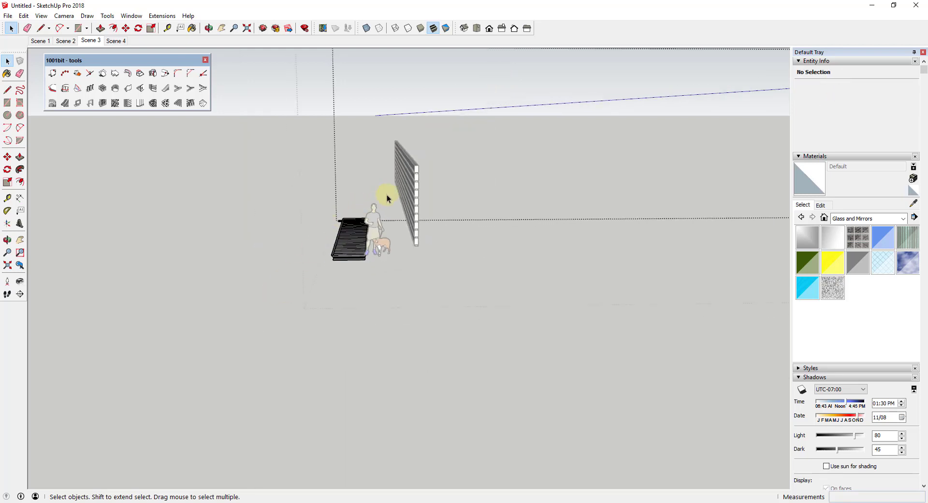
key(ctrl+a)
key(Delete)
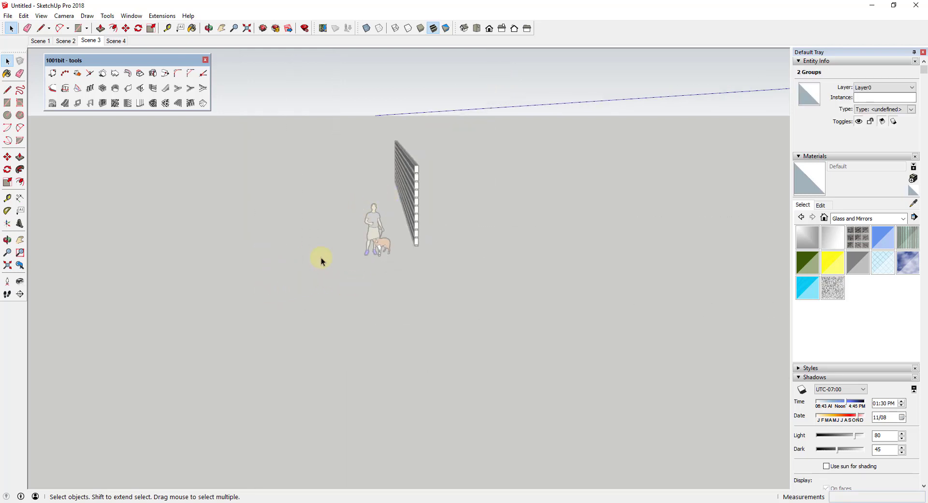
Step: Orbit out to view the whole model and select the grooved slab group
middle_drag(321, 259, 301, 221)
scroll(314, 212, down, 5)
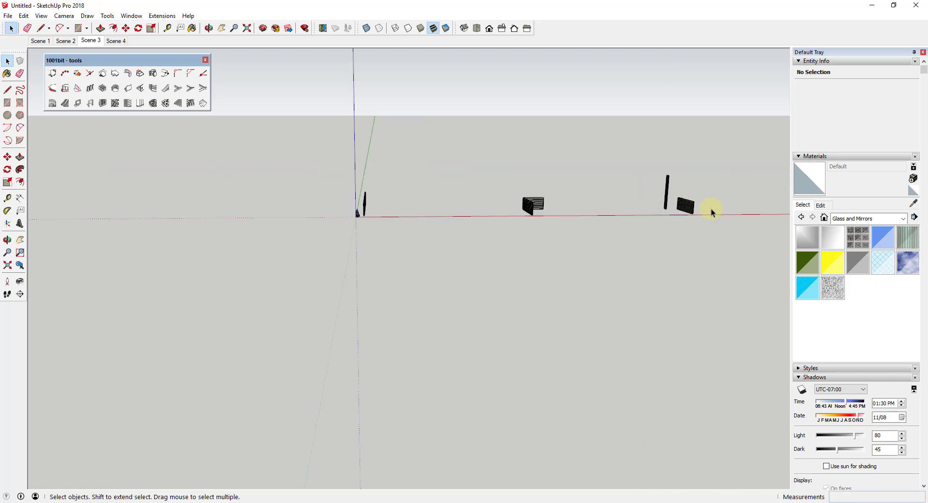
middle_drag(711, 210, 666, 318)
scroll(603, 252, up, 2)
click(602, 251)
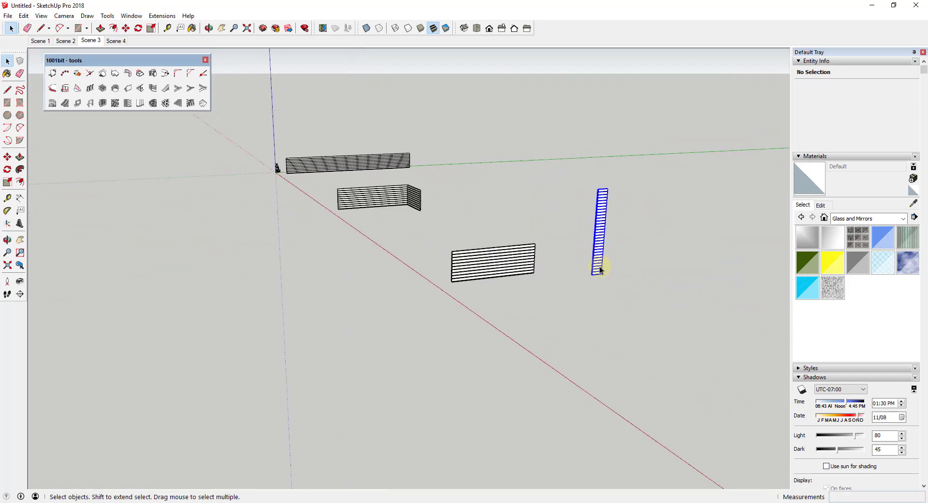
scroll(601, 268, up, 5)
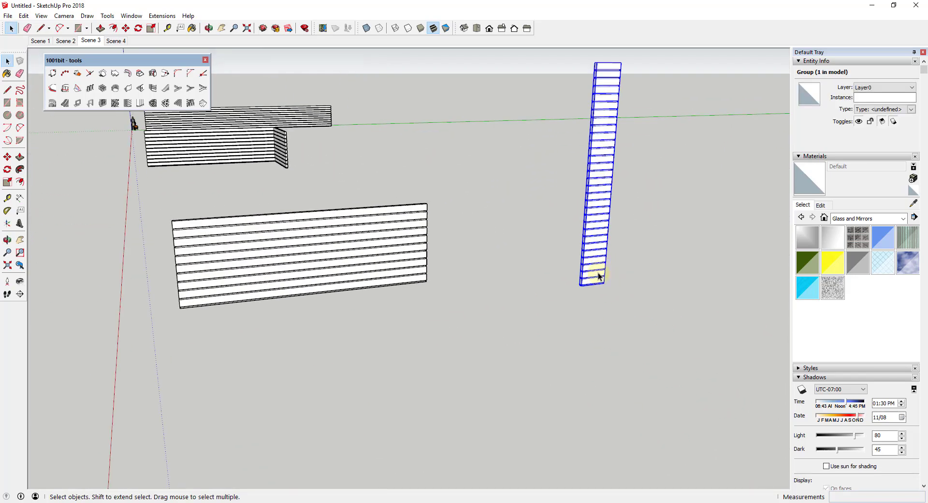
Step: Rotate the grooved slab 90° to horizontal and place it by its corner atop the slat wall
key(m)
click(595, 263)
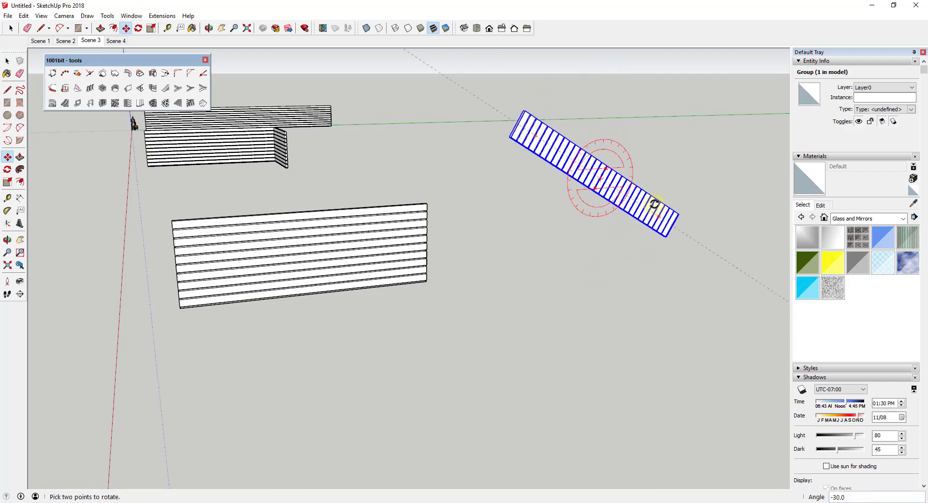
click(662, 173)
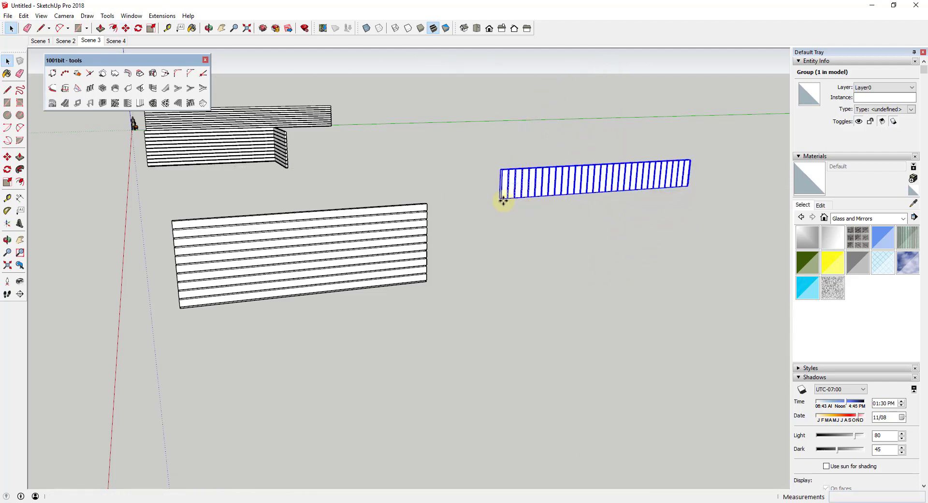
click(503, 200)
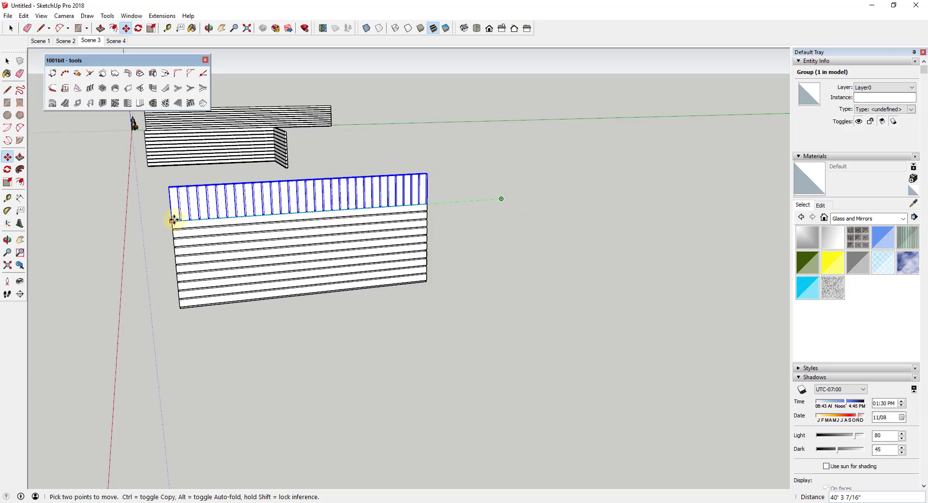
click(174, 217)
Step: Orbit low and frontal to inspect the stacked panels and the vertical grooves close up
key(space)
click(387, 284)
scroll(163, 253, up, 3)
middle_drag(309, 396, 381, 177)
click(504, 201)
scroll(449, 232, up, 2)
middle_drag(450, 232, 384, 290)
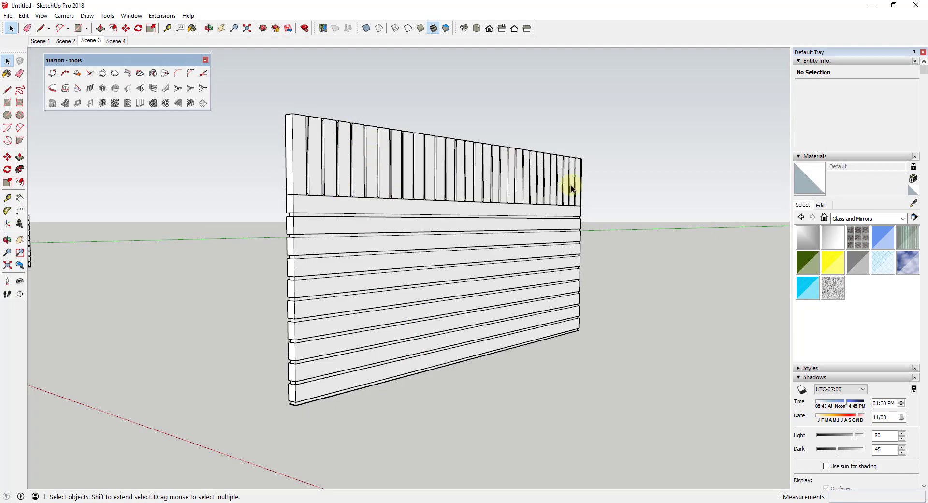
middle_drag(421, 167, 367, 178)
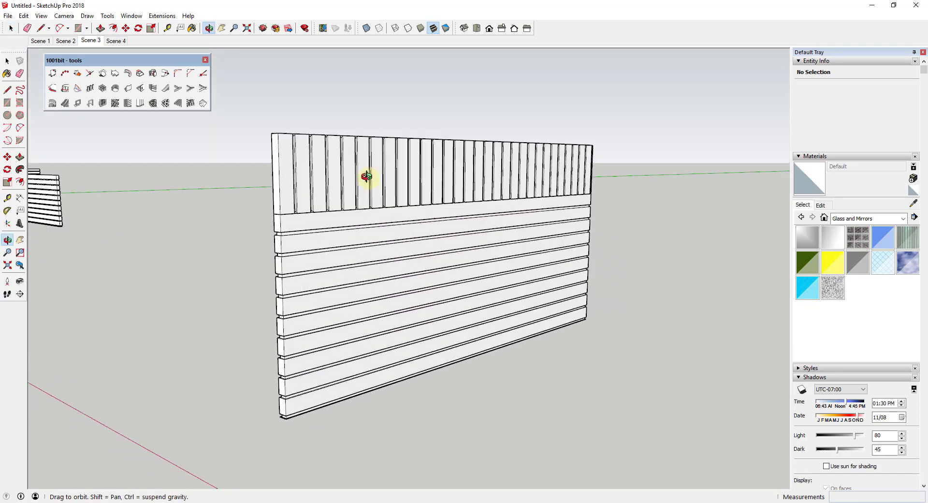
scroll(649, 168, up, 3)
scroll(607, 201, up, 2)
middle_drag(607, 201, 260, 201)
Step: Orbit out around the top band's edge back to a full view of the wall
scroll(532, 143, down, 2)
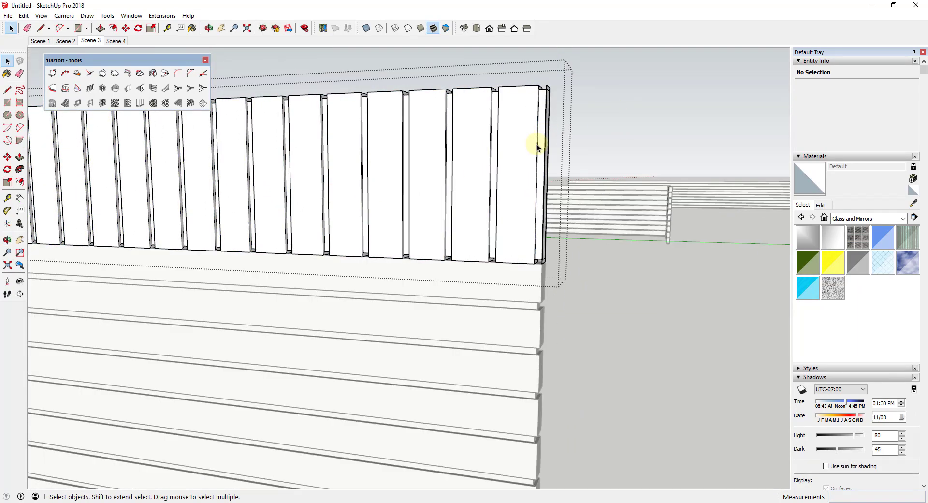
middle_drag(534, 145, 549, 91)
scroll(556, 96, down, 3)
scroll(565, 104, up, 4)
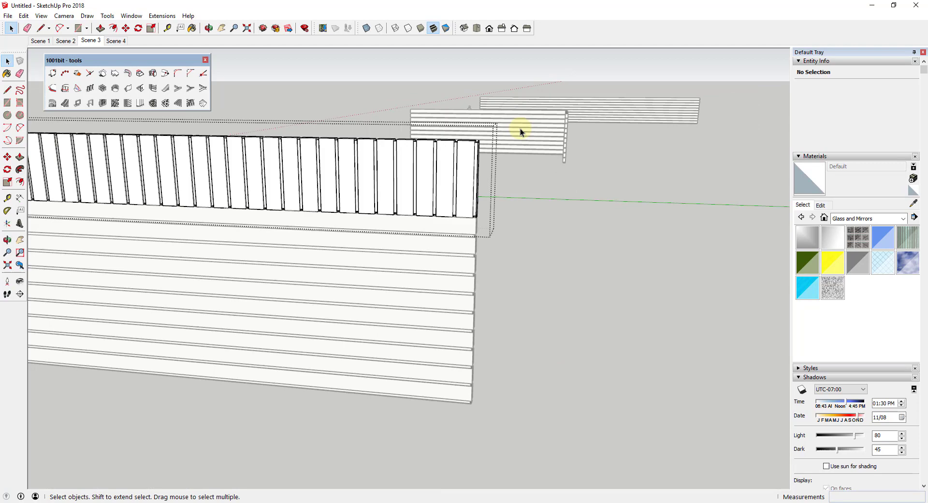
scroll(520, 128, down, 1)
scroll(512, 135, up, 3)
mouse_move(515, 141)
middle_down()
mouse_move(553, 143)
mouse_move(565, 76)
middle_up()
key(e)
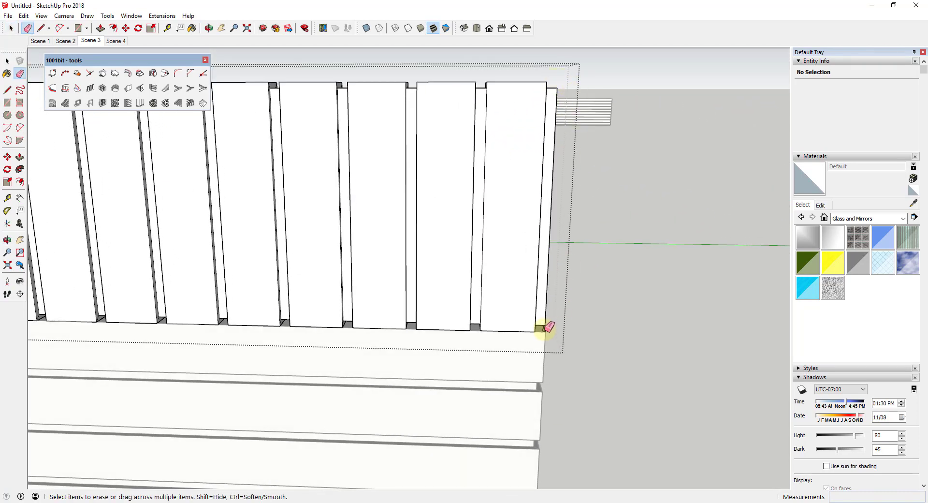
key(space)
click(569, 331)
mouse_move(569, 331)
middle_down()
mouse_move(410, 316)
mouse_move(542, 306)
mouse_move(599, 273)
mouse_move(497, 323)
middle_up()
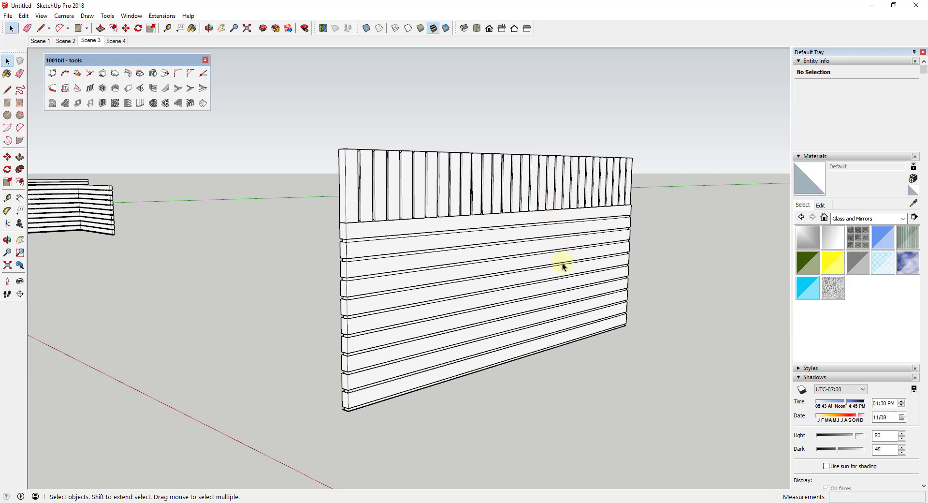
Step: Select all eight outer wall faces of the stepped building, orbiting around to reach each side
scroll(467, 274, down, 5)
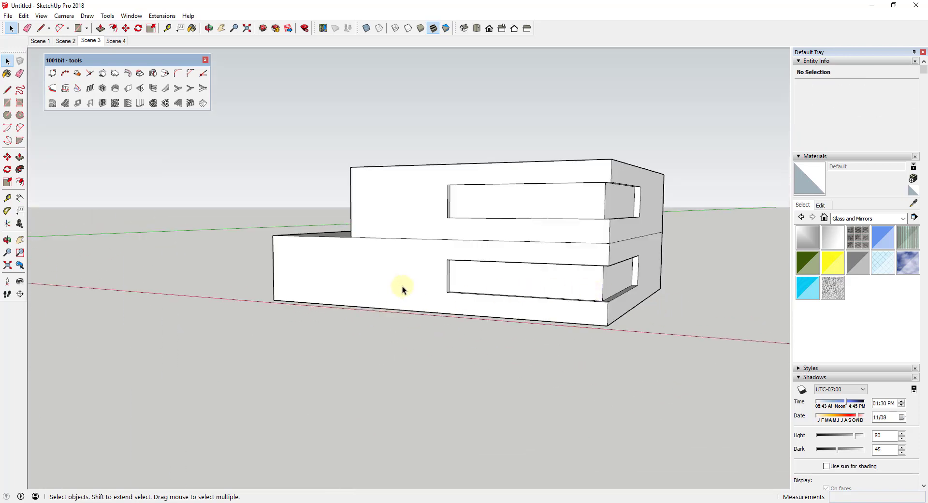
click(403, 289)
shift+click(415, 197)
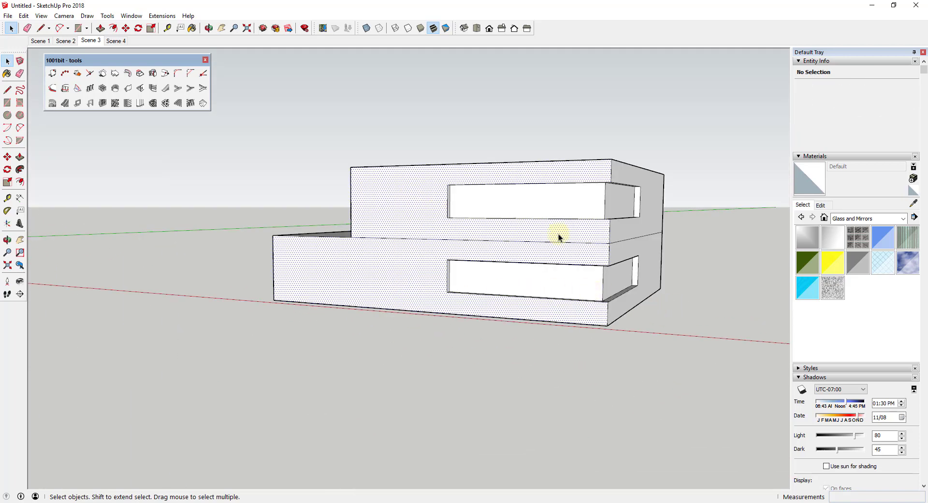
shift+click(648, 224)
shift+click(651, 246)
middle_drag(351, 321, 383, 213)
shift+click(367, 228)
middle_drag(197, 269, 369, 302)
shift+click(369, 302)
shift+click(271, 239)
middle_drag(270, 239, 577, 272)
shift+click(310, 203)
shift+click(288, 248)
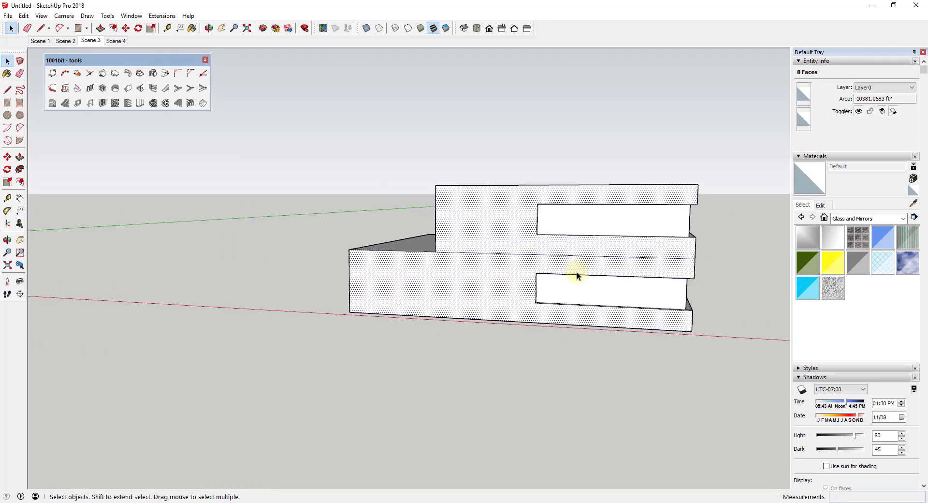
Step: Run 1001bit Create Grooves on the selected walls with 38 grooves
scroll(653, 278, up, 3)
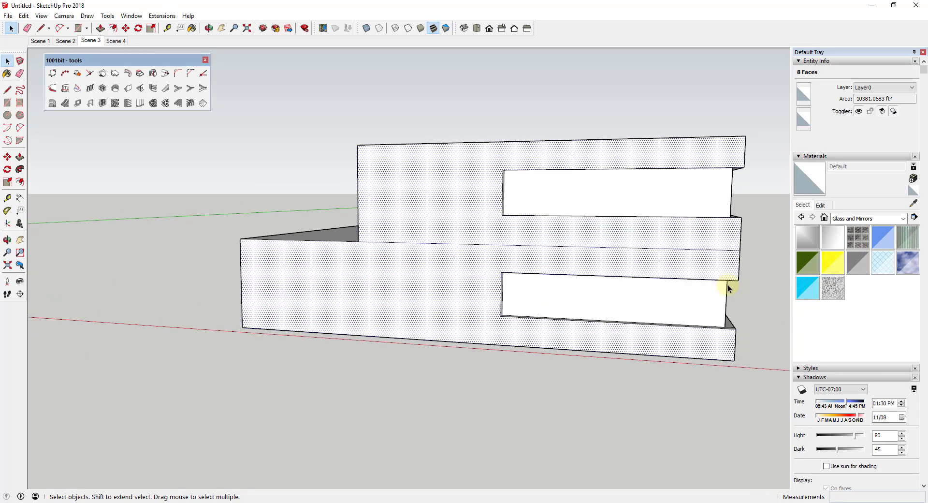
click(153, 88)
double_click(202, 263)
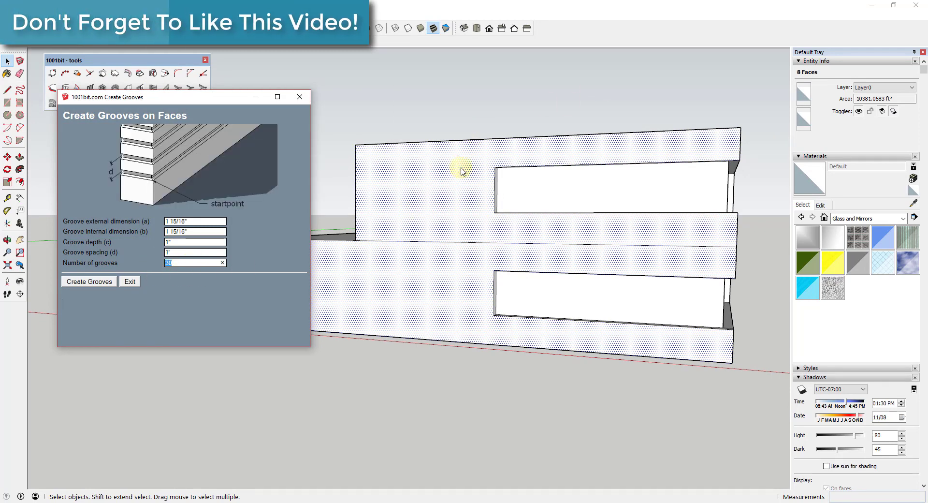
text(38)
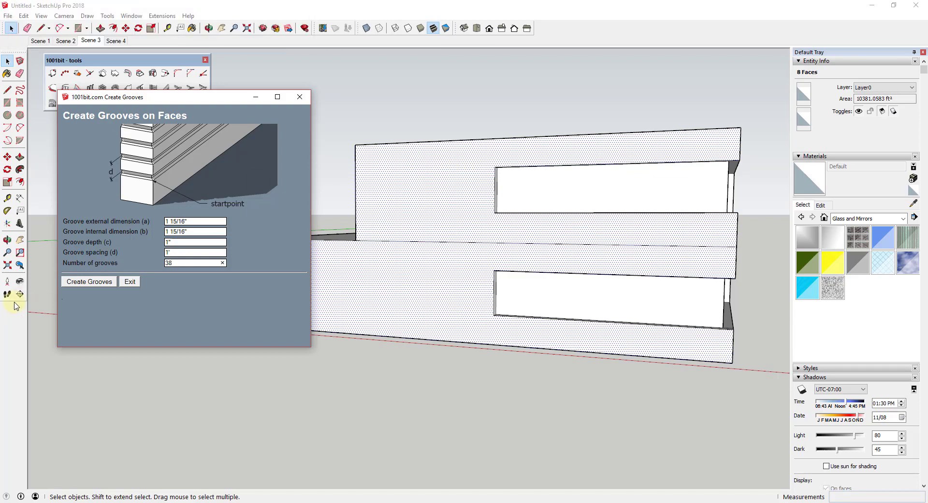
click(76, 289)
click(456, 342)
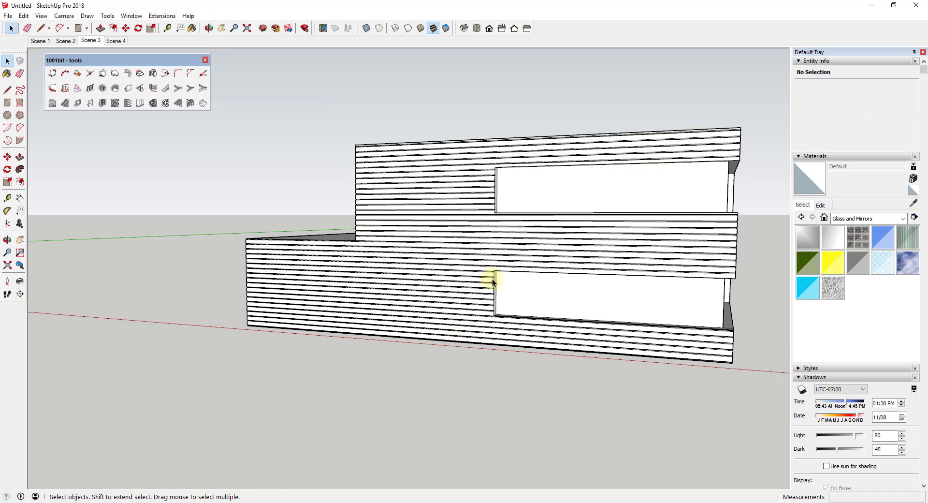
middle_drag(493, 277, 708, 253)
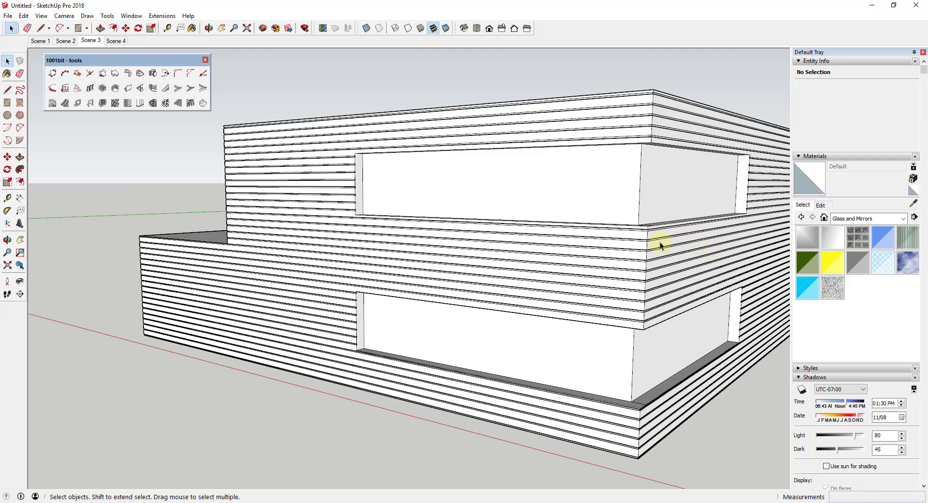
middle_drag(358, 245, 705, 218)
scroll(441, 222, down, 5)
mouse_move(441, 222)
middle_down()
mouse_move(822, 219)
mouse_move(271, 212)
mouse_move(578, 222)
mouse_move(740, 256)
mouse_move(412, 243)
mouse_move(465, 222)
mouse_move(422, 224)
mouse_move(455, 230)
middle_up()
click(457, 228)
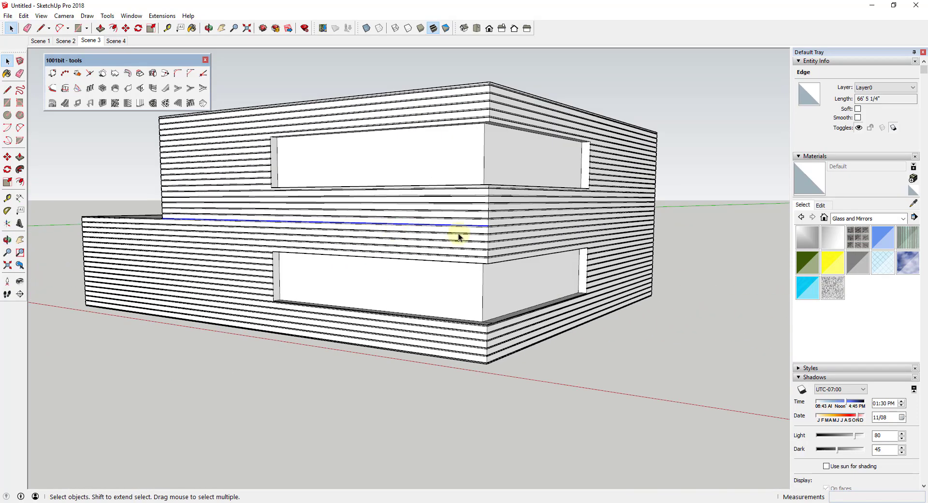
scroll(463, 232, up, 3)
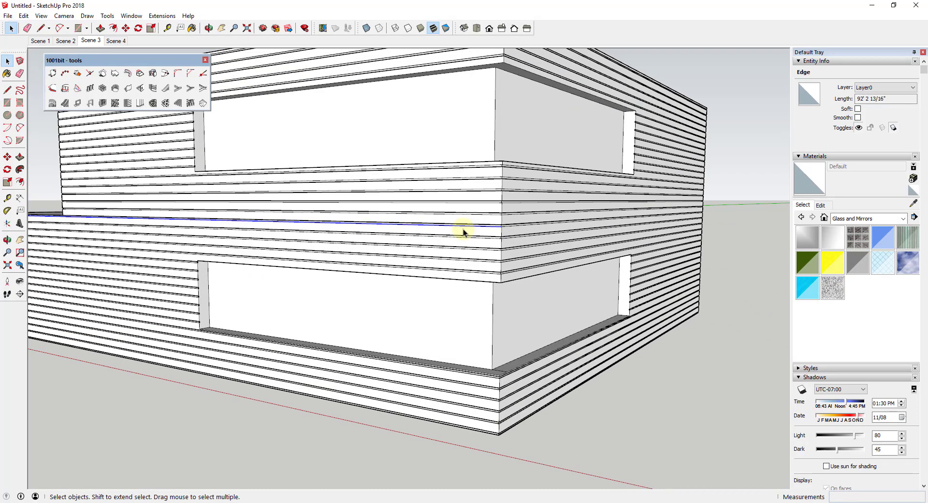
click(472, 234)
scroll(440, 233, up, 5)
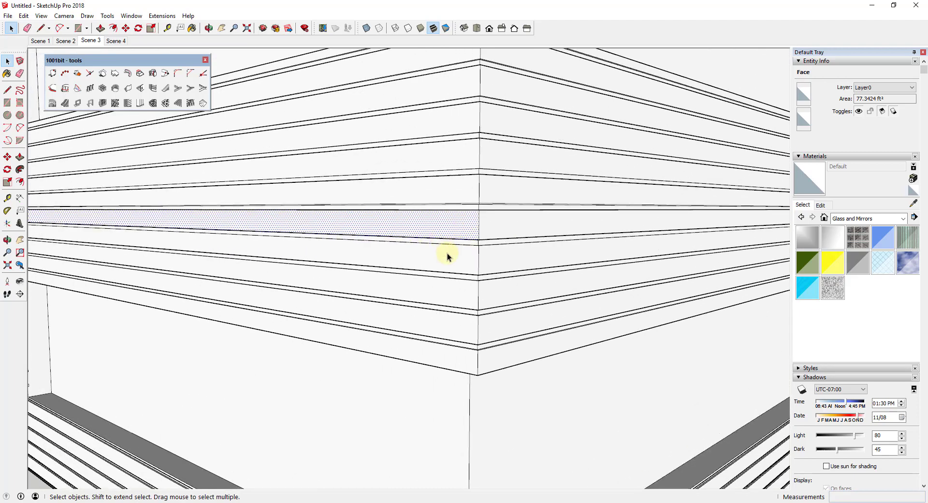
scroll(447, 256, down, 3)
mouse_move(447, 256)
middle_down()
mouse_move(386, 275)
mouse_move(466, 250)
mouse_move(472, 261)
middle_up()
scroll(464, 250, up, 5)
key(p)
key(Escape)
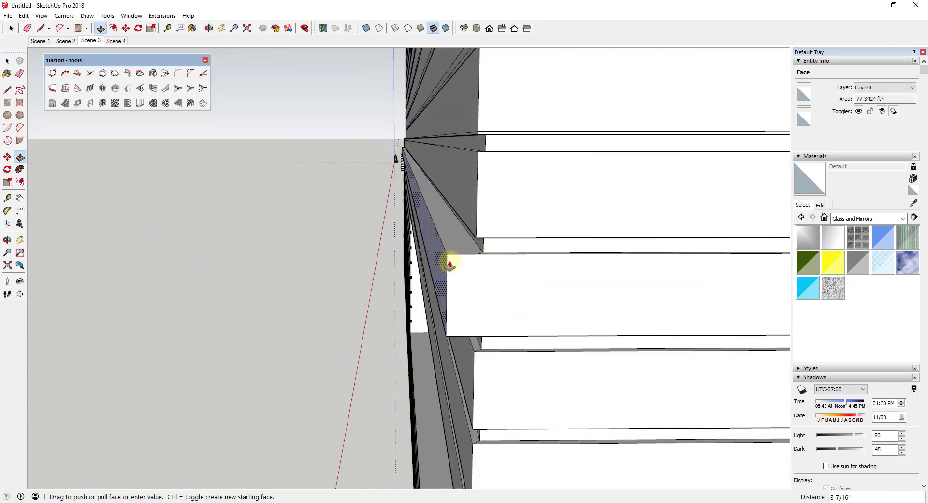
key(space)
click(461, 265)
key(p)
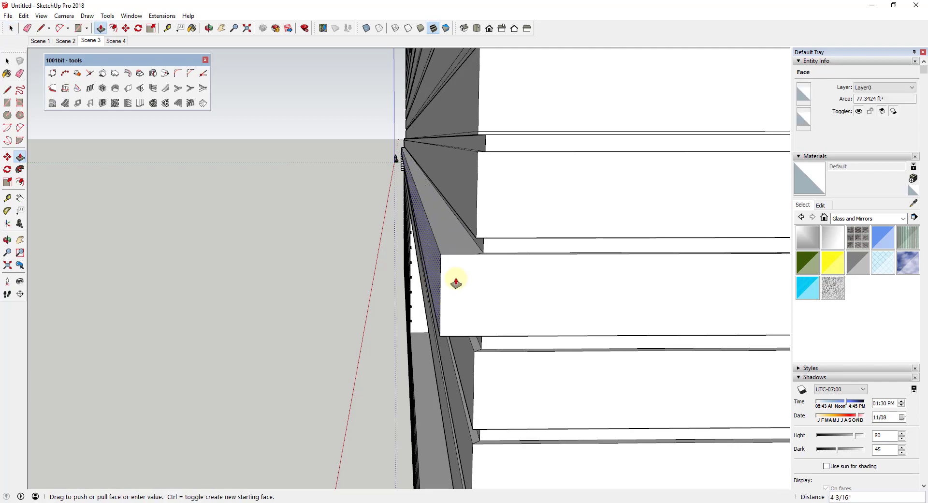
middle_drag(491, 323, 606, 208)
scroll(555, 318, down, 10)
scroll(701, 212, up, 3)
middle_drag(414, 204, 373, 200)
middle_drag(393, 126, 440, 158)
Step: Select the band face above the upper window
click(439, 151)
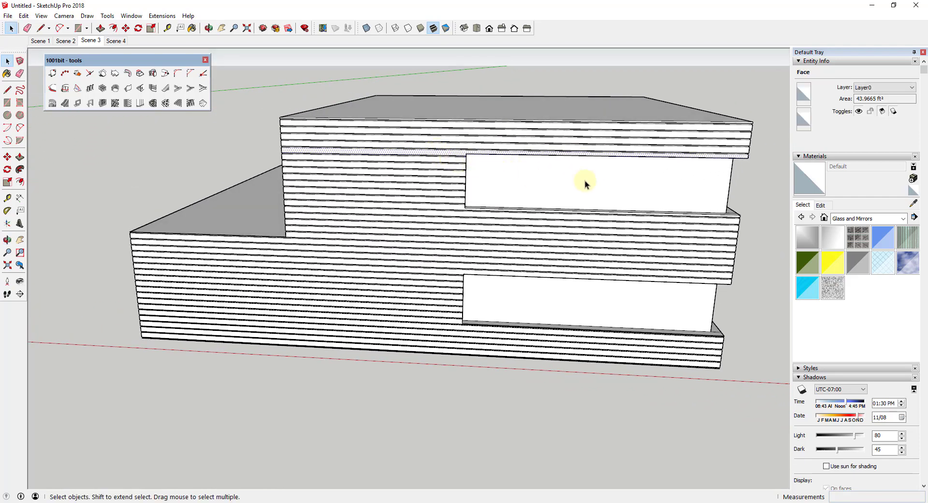
scroll(631, 210, up, 2)
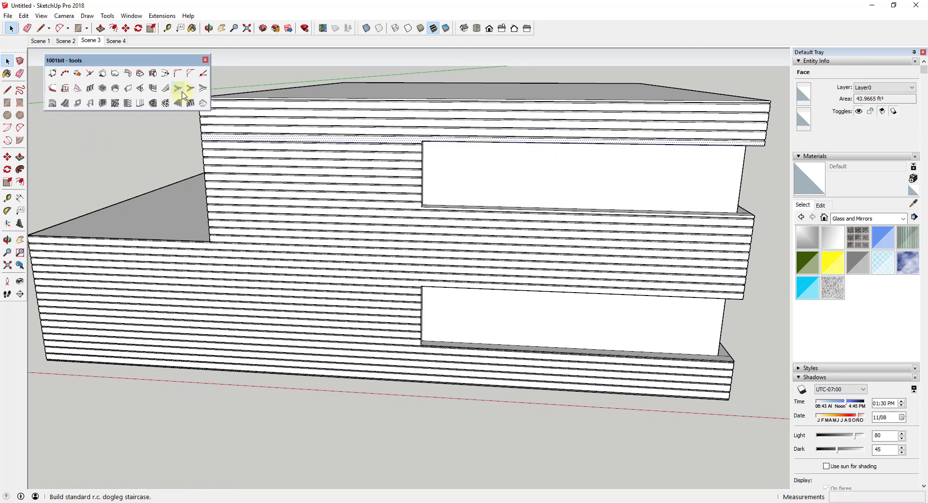
middle_drag(521, 140, 622, 87)
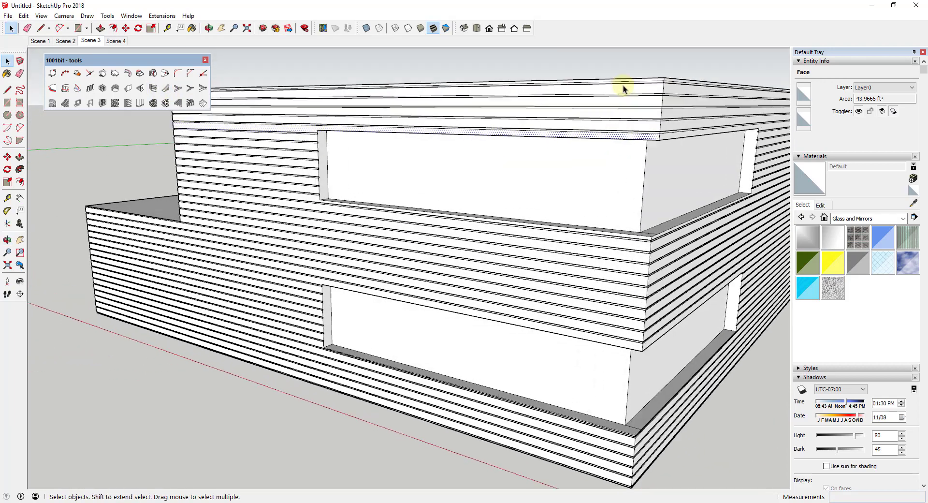
scroll(669, 93, up, 5)
scroll(652, 130, down, 4)
scroll(460, 194, down, 2)
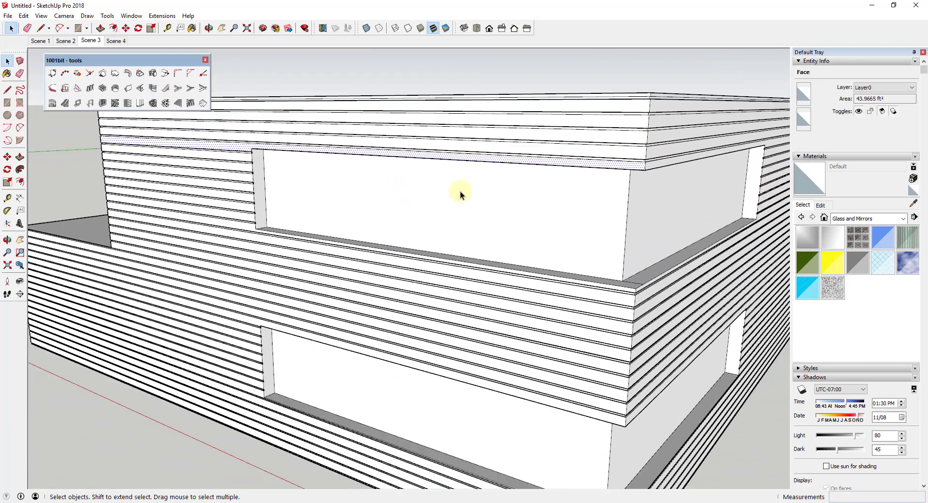
scroll(389, 197, down, 5)
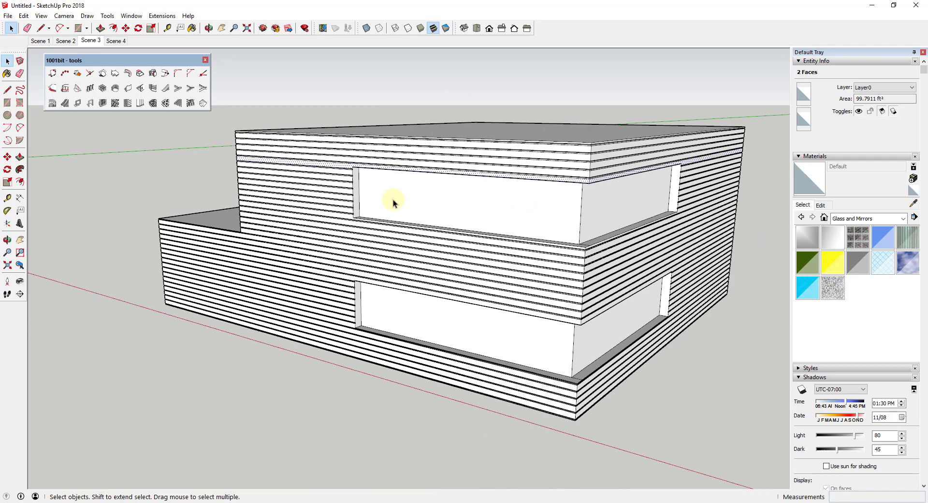
middle_drag(390, 196, 243, 112)
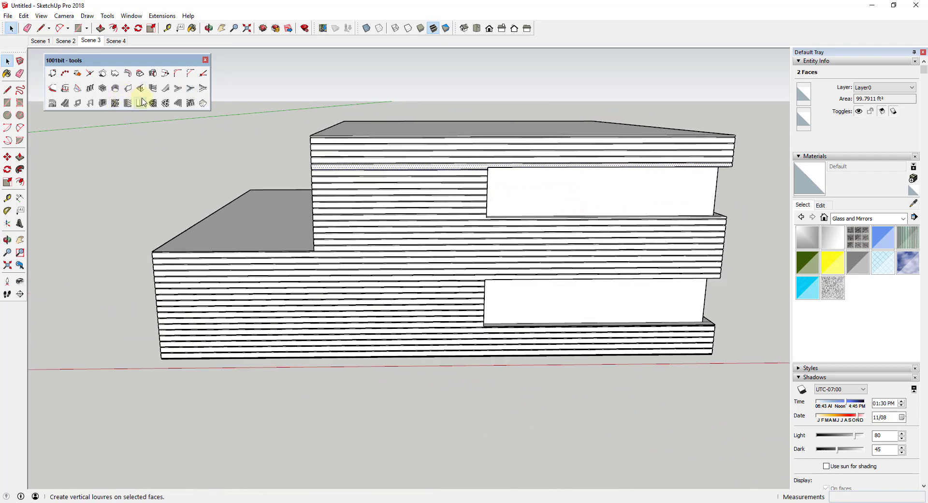
Step: Create a groove with -60 depth on the band, picking its start level
click(152, 89)
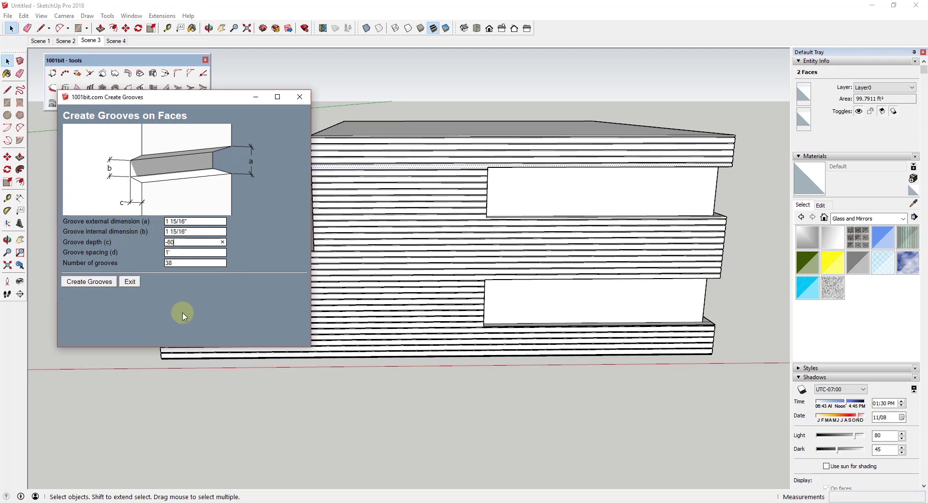
click(95, 282)
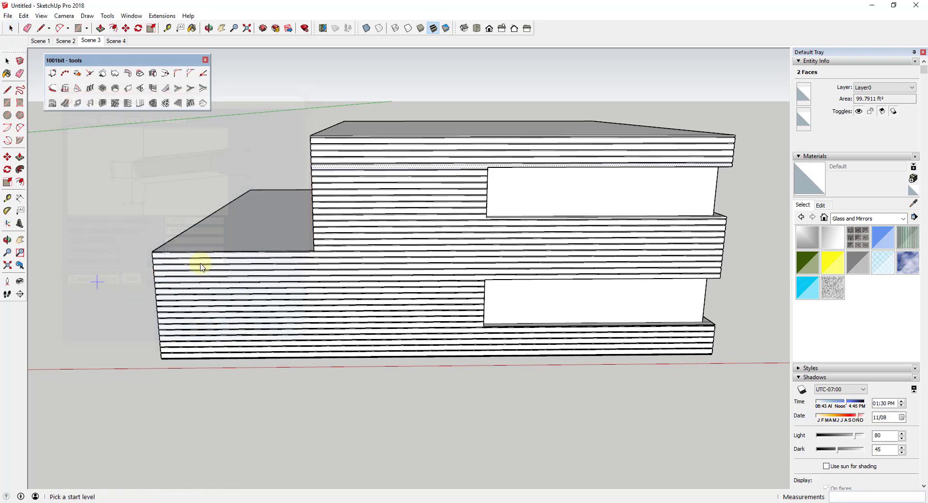
scroll(481, 170, up, 5)
scroll(478, 174, up, 2)
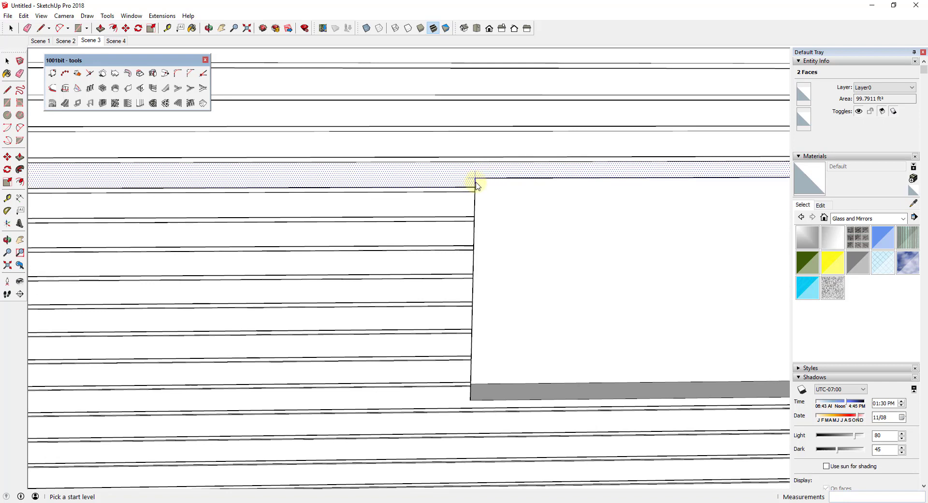
click(476, 183)
Step: Decline softening the edges and view the new upper sun-shade fin
click(487, 277)
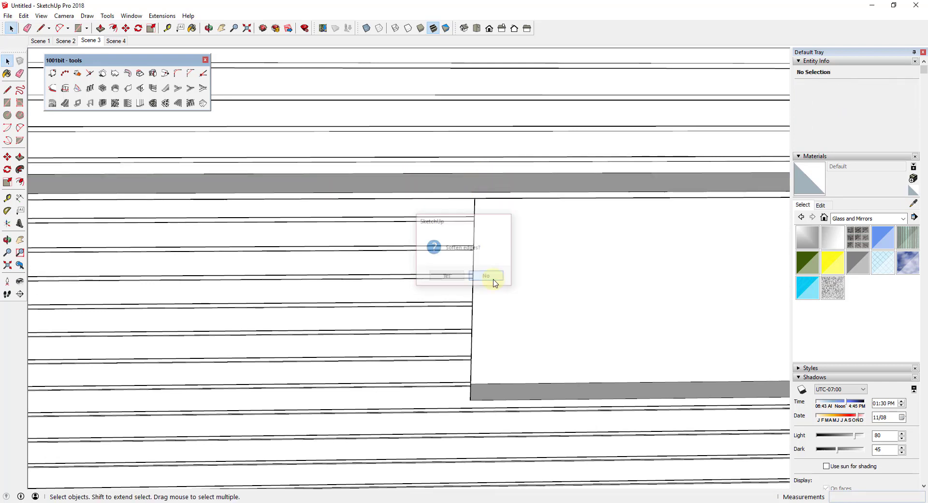
middle_drag(512, 255, 491, 201)
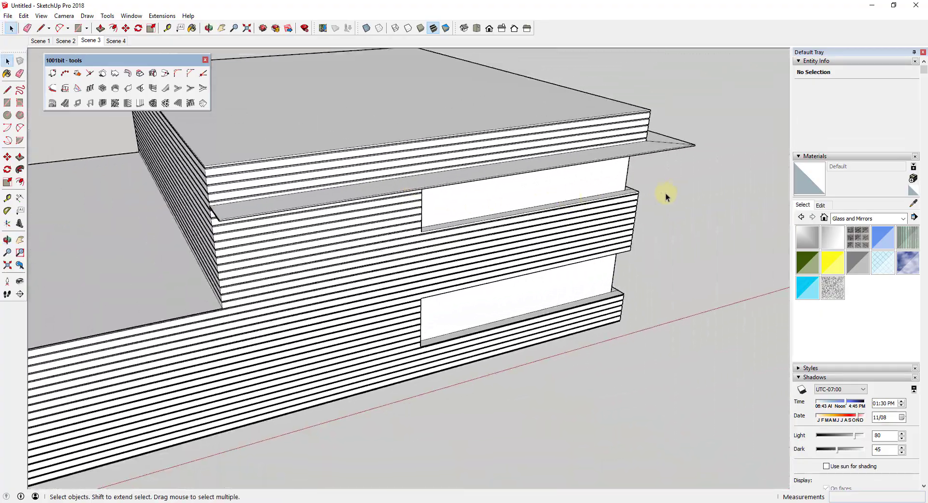
scroll(521, 271, up, 5)
scroll(467, 293, up, 2)
Step: Add a matching projecting fin on the strip above the lower window, without softening edges
click(299, 321)
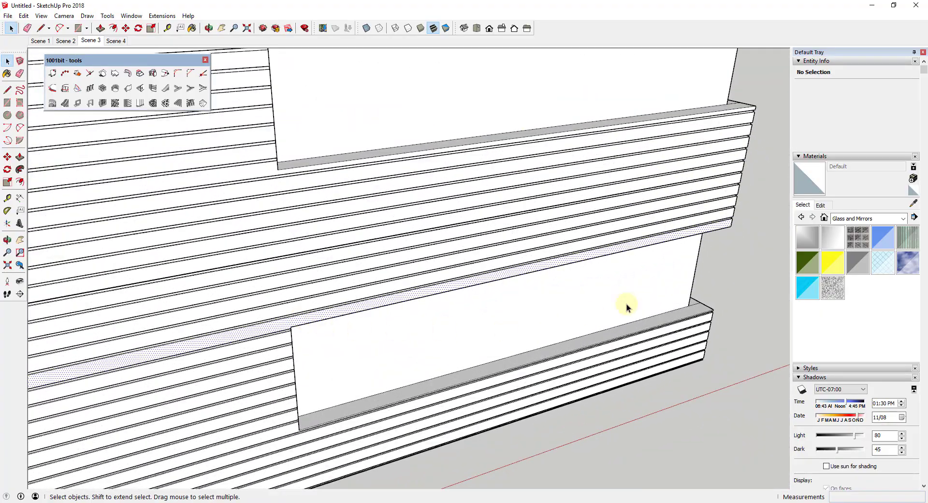
mouse_move(624, 307)
middle_down()
mouse_move(247, 238)
mouse_move(623, 322)
middle_up()
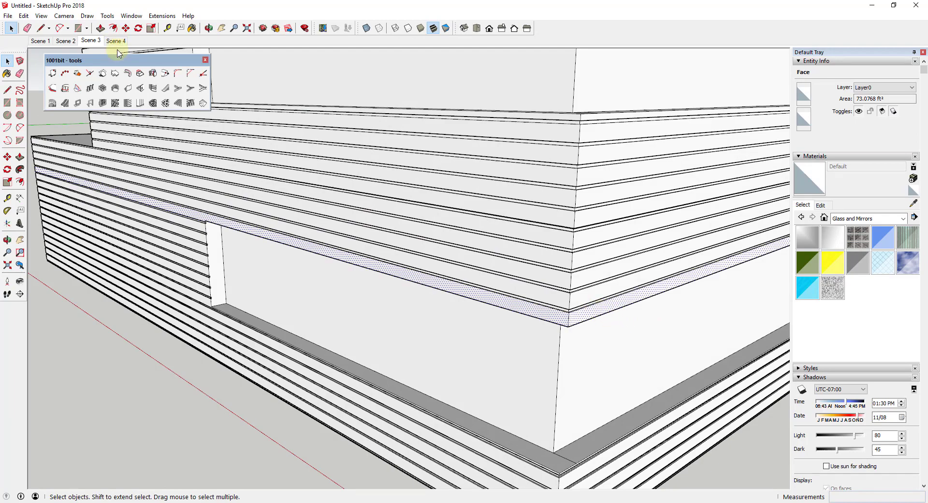
click(153, 91)
scroll(202, 218, up, 5)
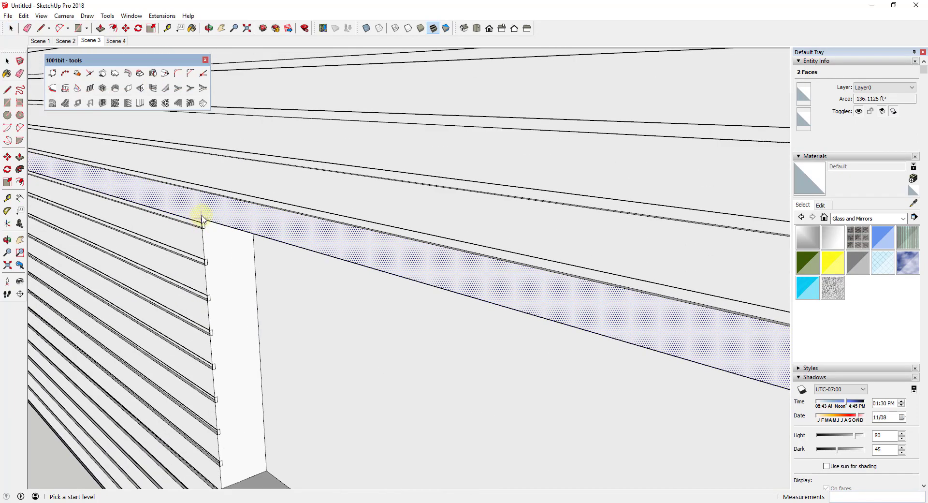
click(309, 304)
click(498, 275)
scroll(553, 166, down, 10)
scroll(468, 227, up, 3)
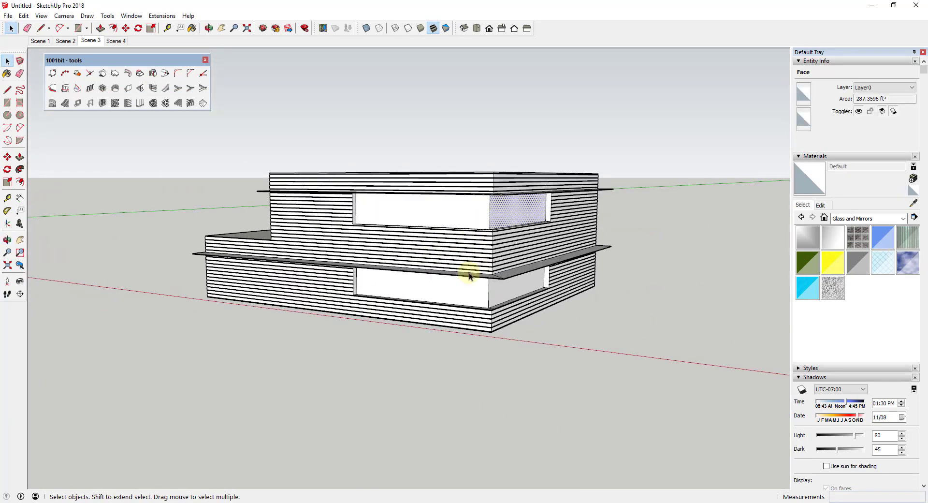